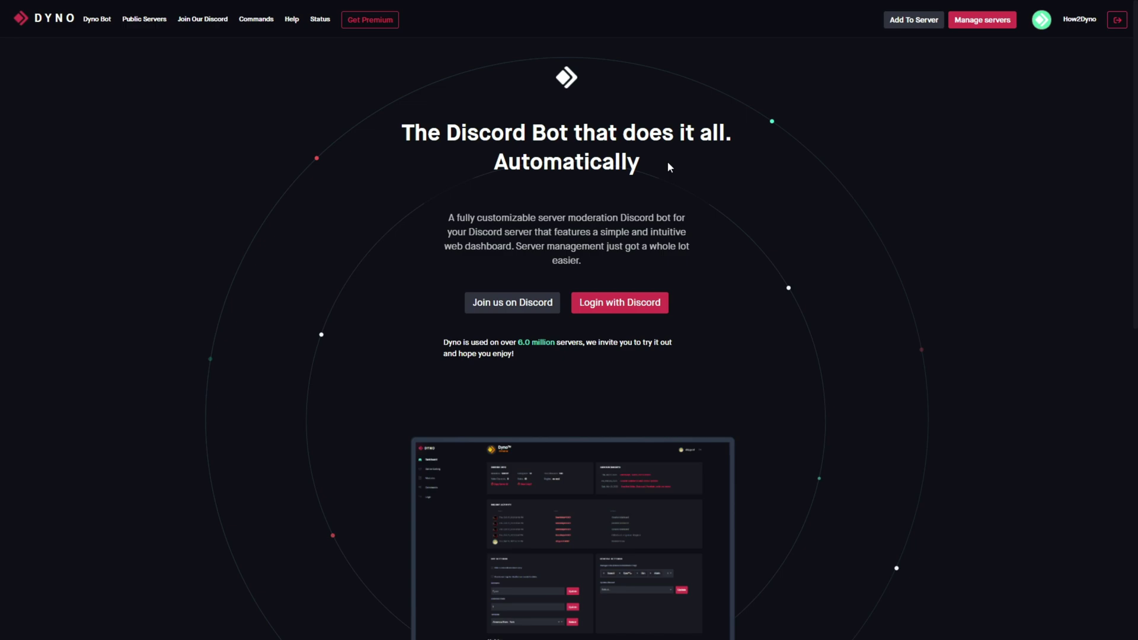
# Step: Open the Modules page for the How2Dyno Premium server from Manage servers
pyautogui.click(988, 29)
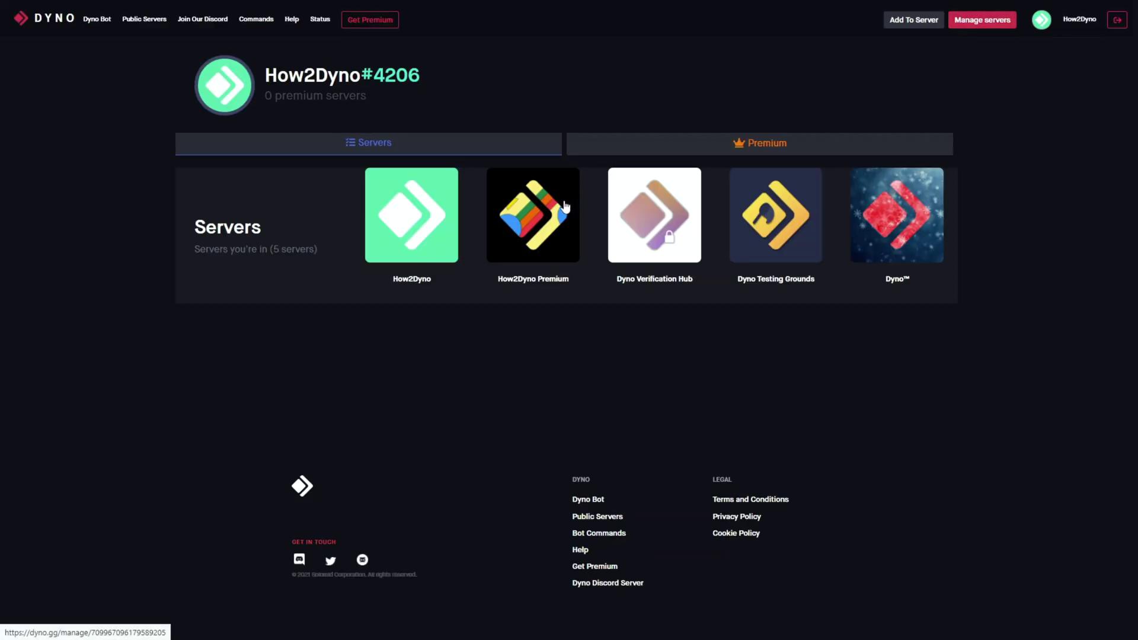
pyautogui.click(565, 206)
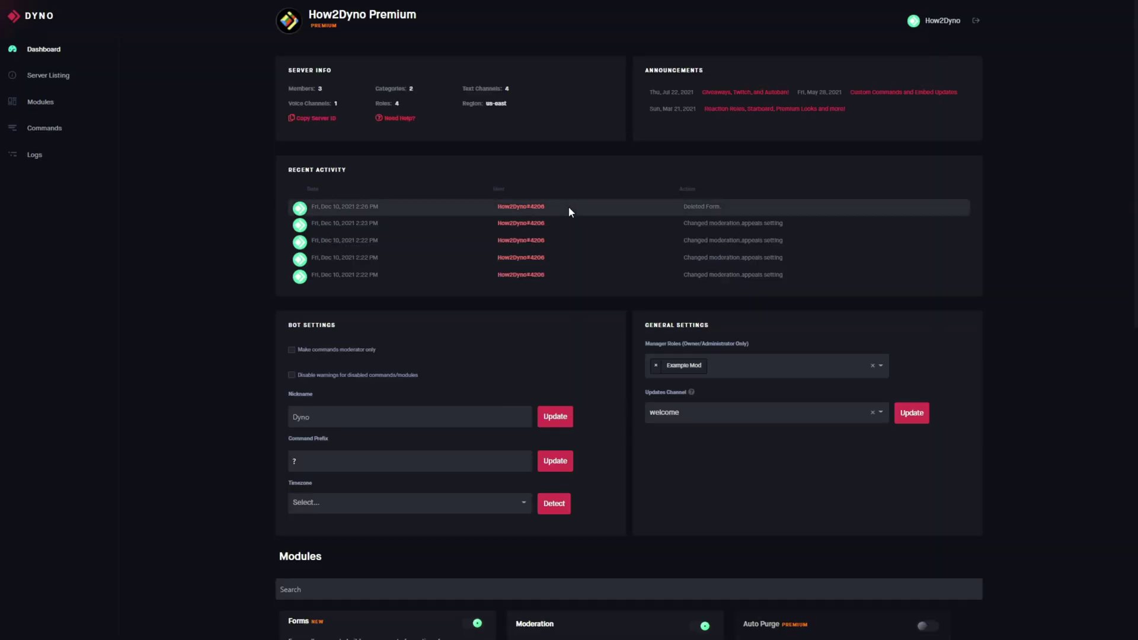
pyautogui.click(113, 105)
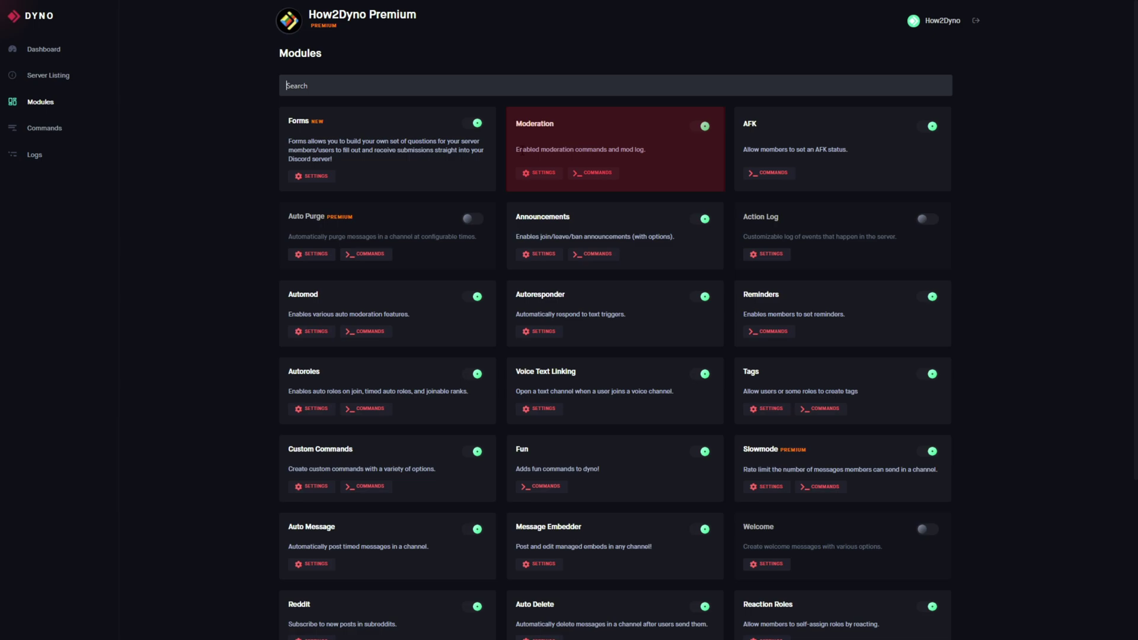
# Step: Enable Moderation appeals and DM users on kick/ban/mute, then return to the Appeals tab
pyautogui.click(527, 173)
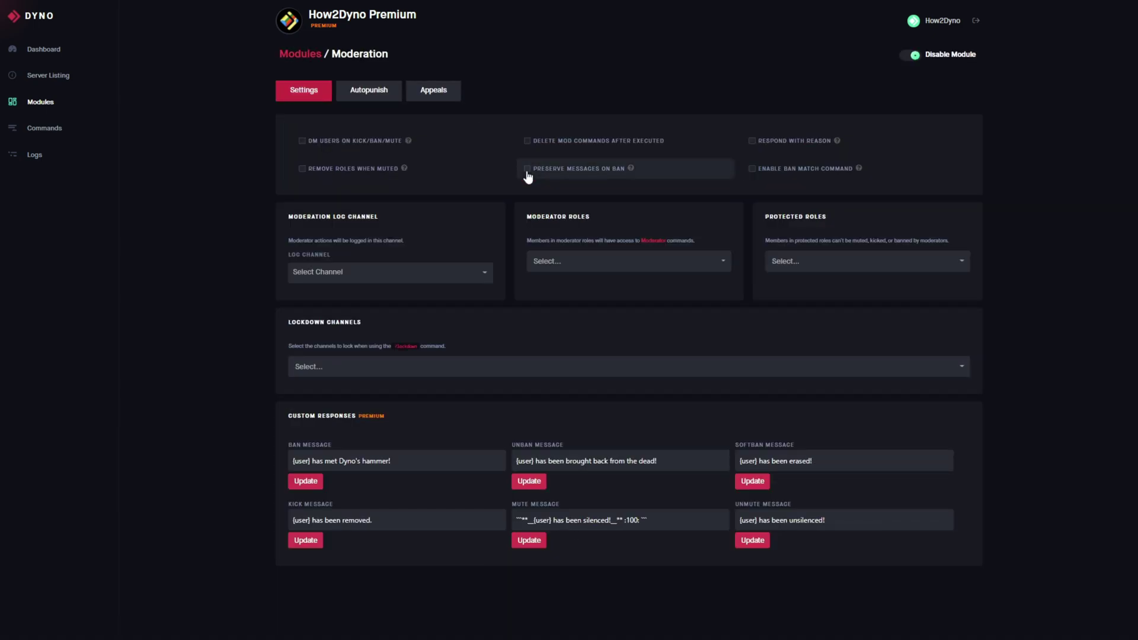
pyautogui.click(432, 96)
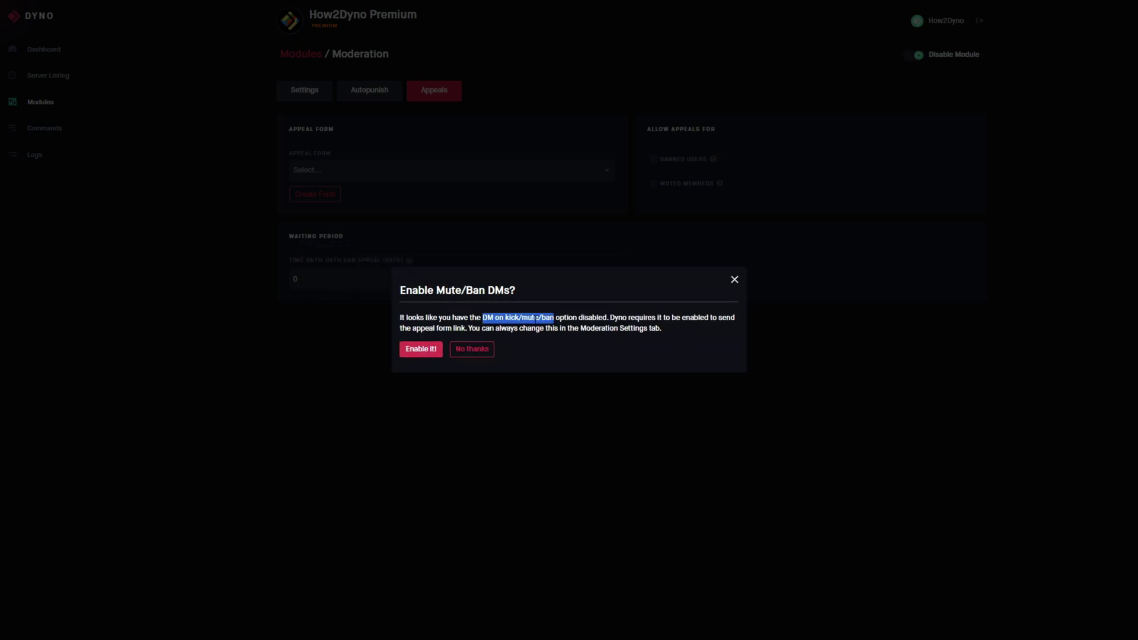
pyautogui.click(419, 346)
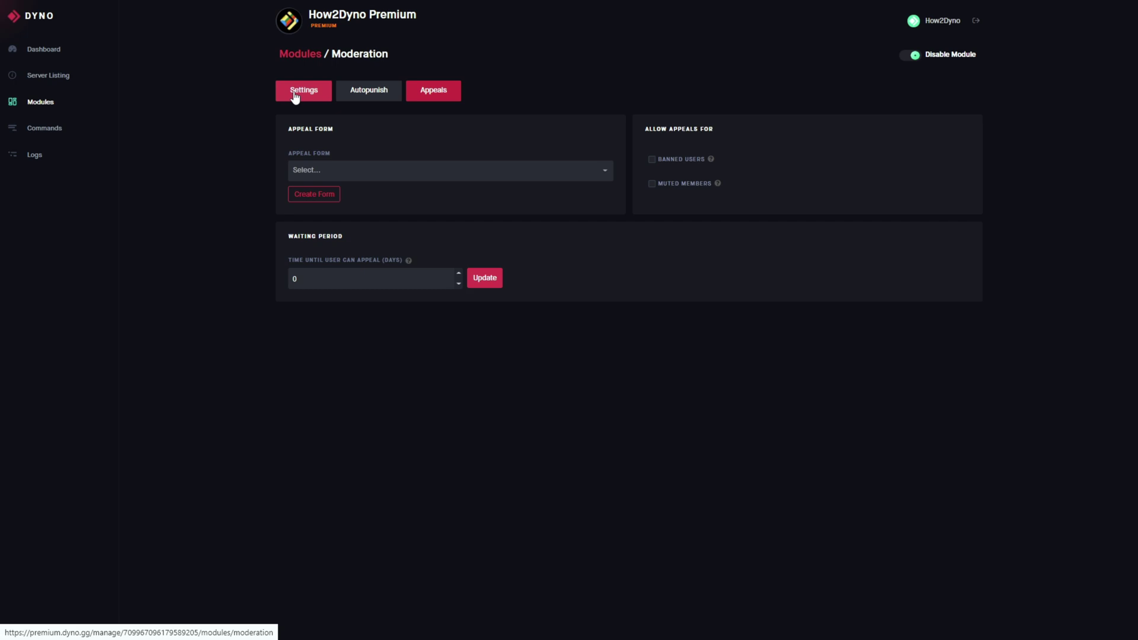
pyautogui.click(294, 97)
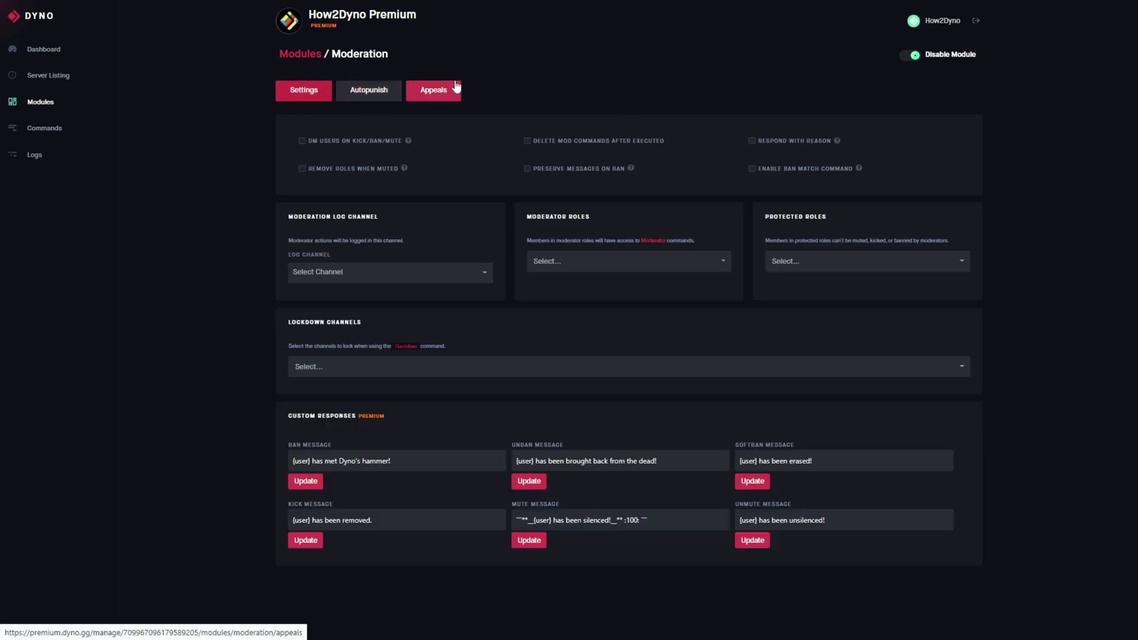
pyautogui.click(337, 139)
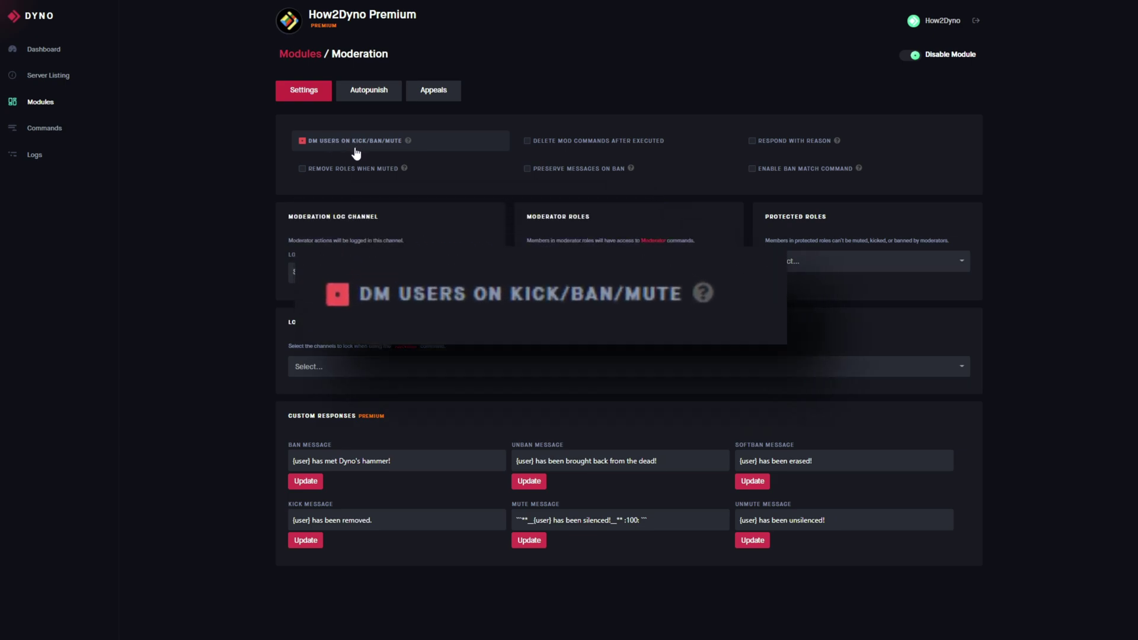
pyautogui.click(445, 98)
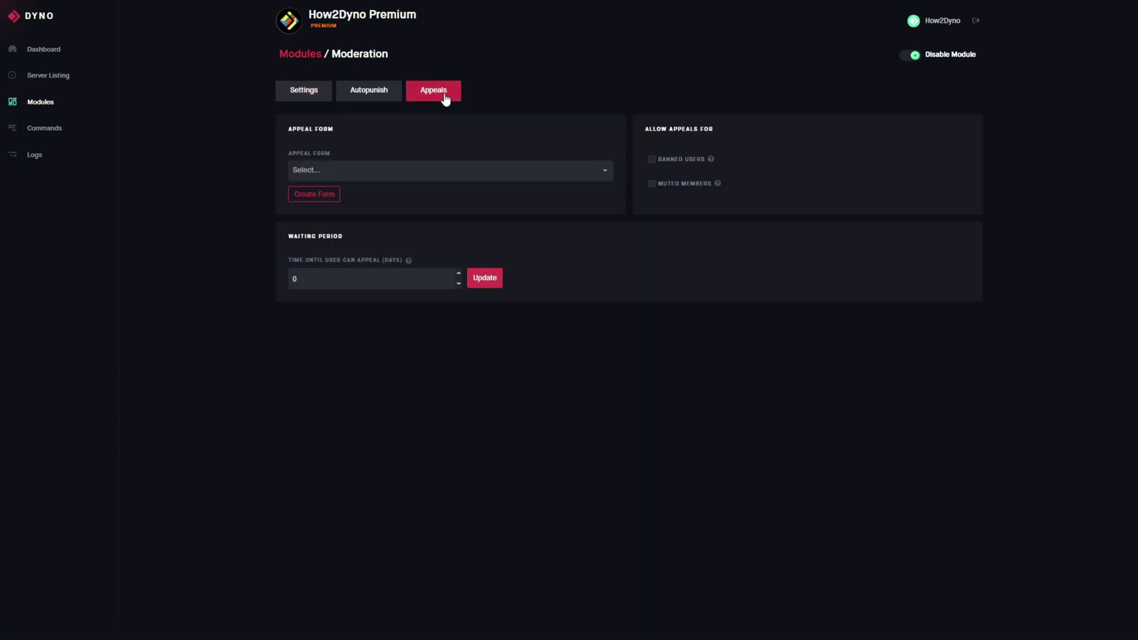
# Step: Allow appeals for Muted Members and Banned Users, leaving the waiting period at 0 days
pyautogui.click(652, 185)
pyautogui.click(655, 161)
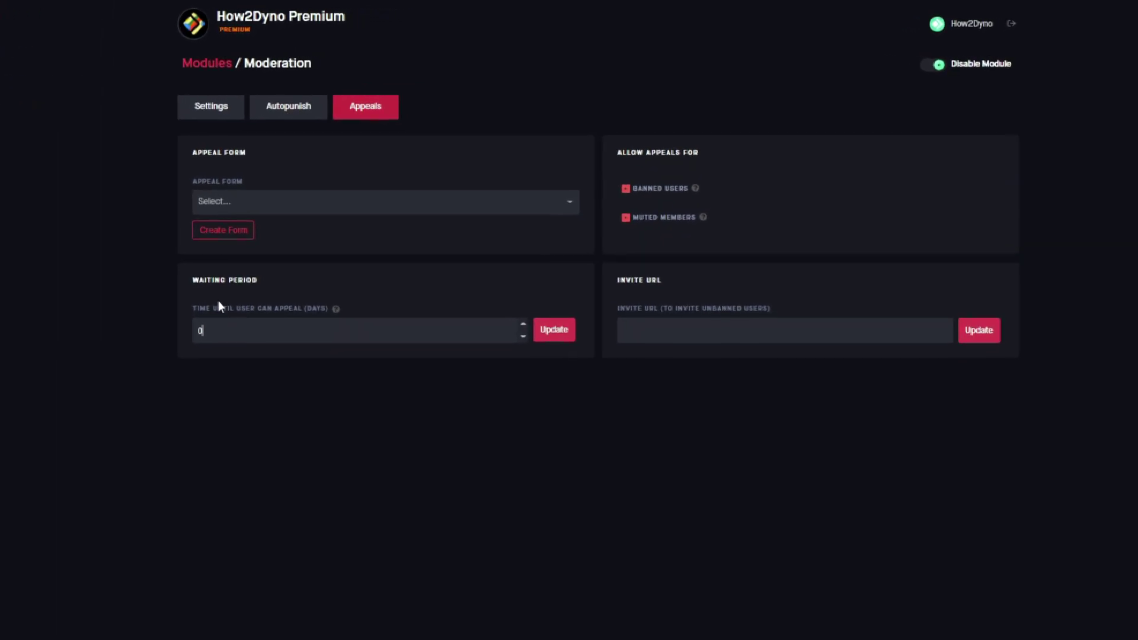
pyautogui.click(208, 350)
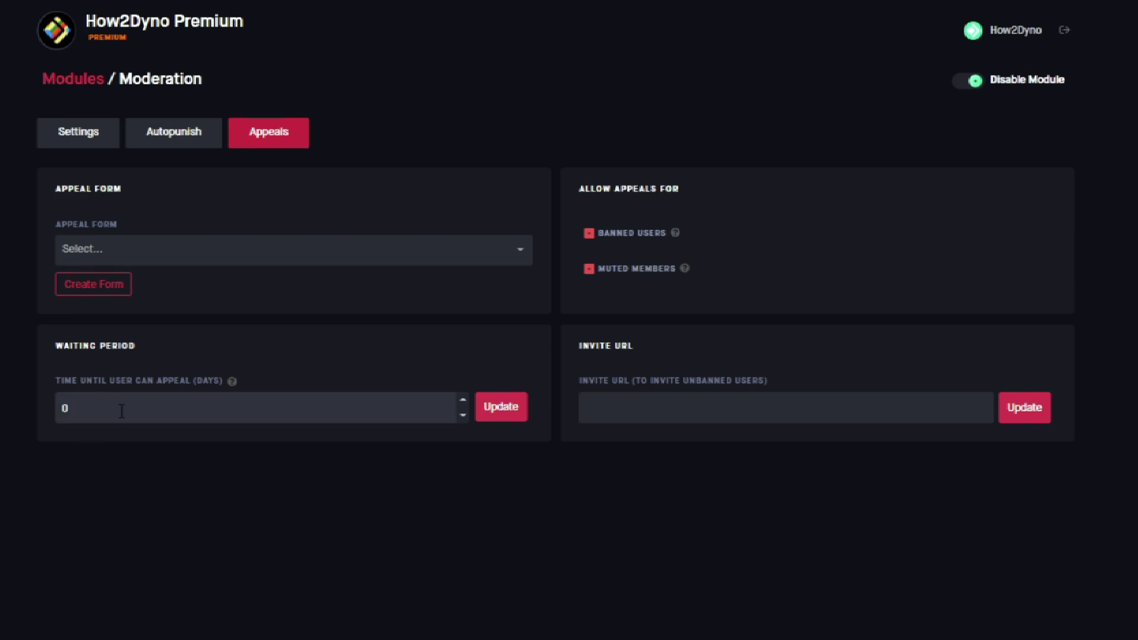
pyautogui.doubleClick(205, 379)
pyautogui.click(145, 439)
pyautogui.click(92, 407)
# Step: Set the unban Invite URL to discord.gg/dyno
pyautogui.click(710, 417)
pyautogui.write('discord.gg/dyno')
pyautogui.press('BackSpace')
pyautogui.write('o')
# Step: Create a new appeal form named 'Appeals' with the three default questions
pyautogui.click(332, 257)
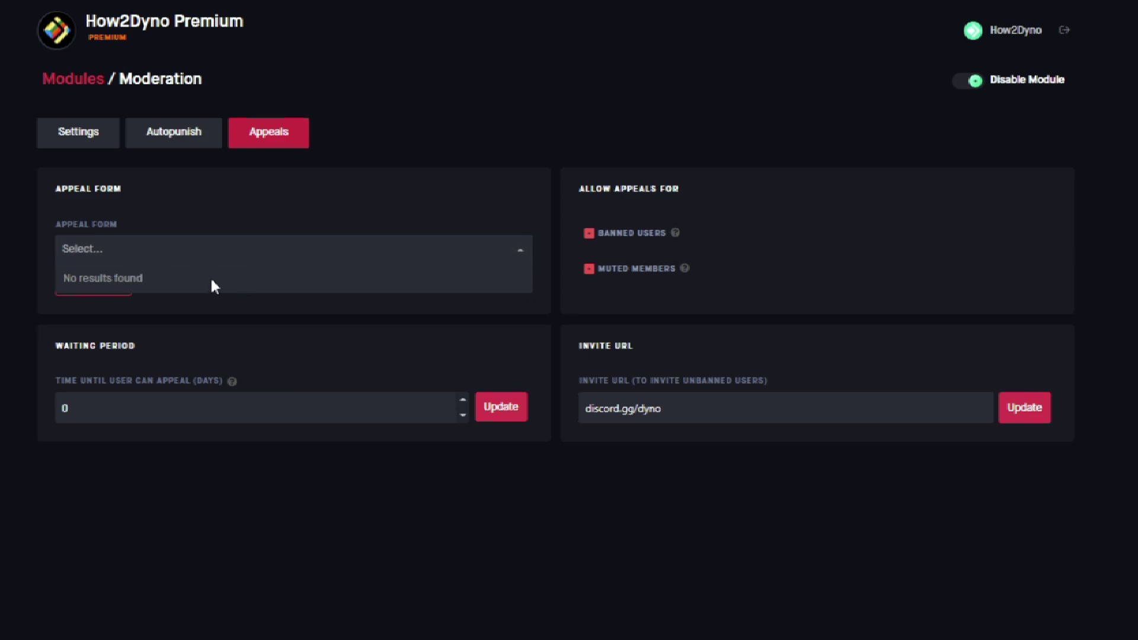
pyautogui.click(199, 329)
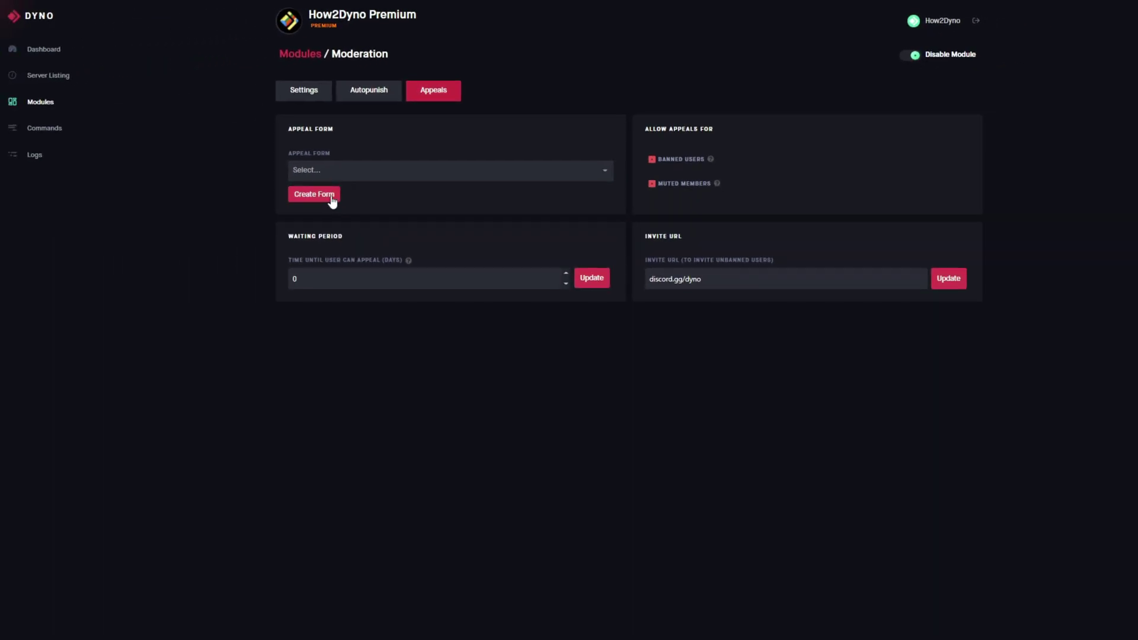
pyautogui.click(332, 198)
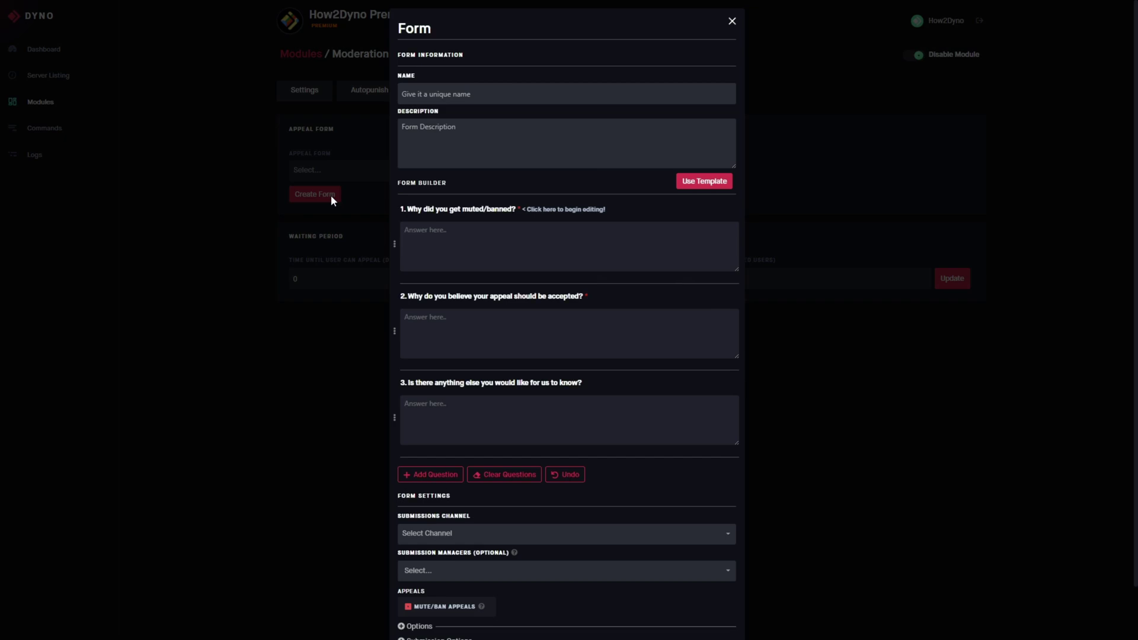
pyautogui.click(554, 92)
pyautogui.write('Appeals')
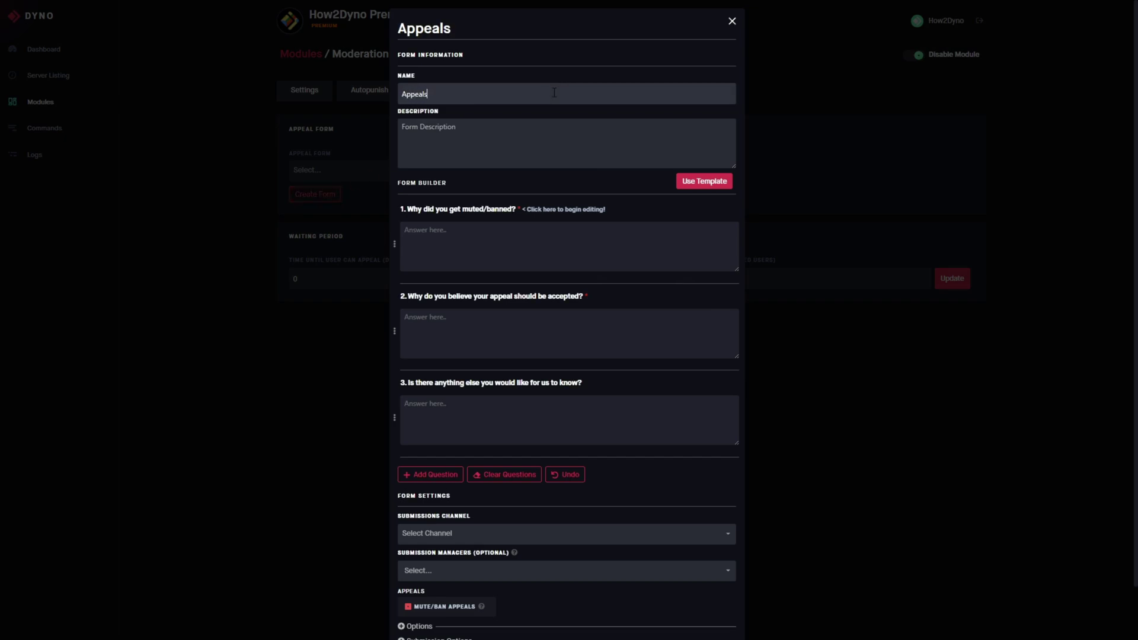
pyautogui.click(536, 134)
# Step: Delete question 1's title as a test, then restore it with undo
pyautogui.click(520, 325)
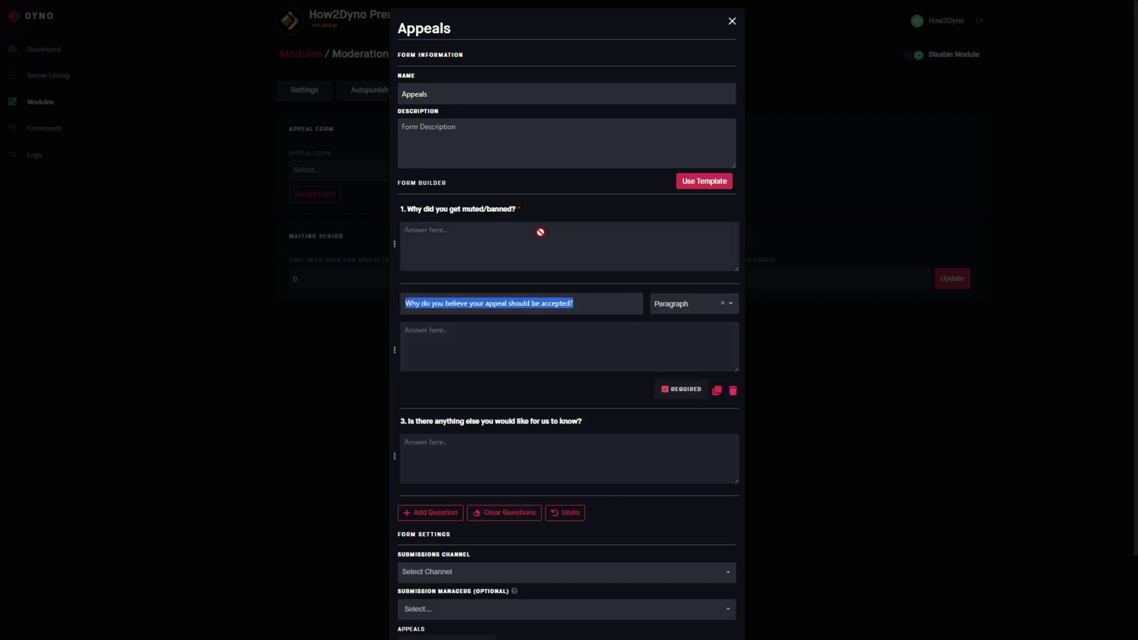
pyautogui.click(513, 211)
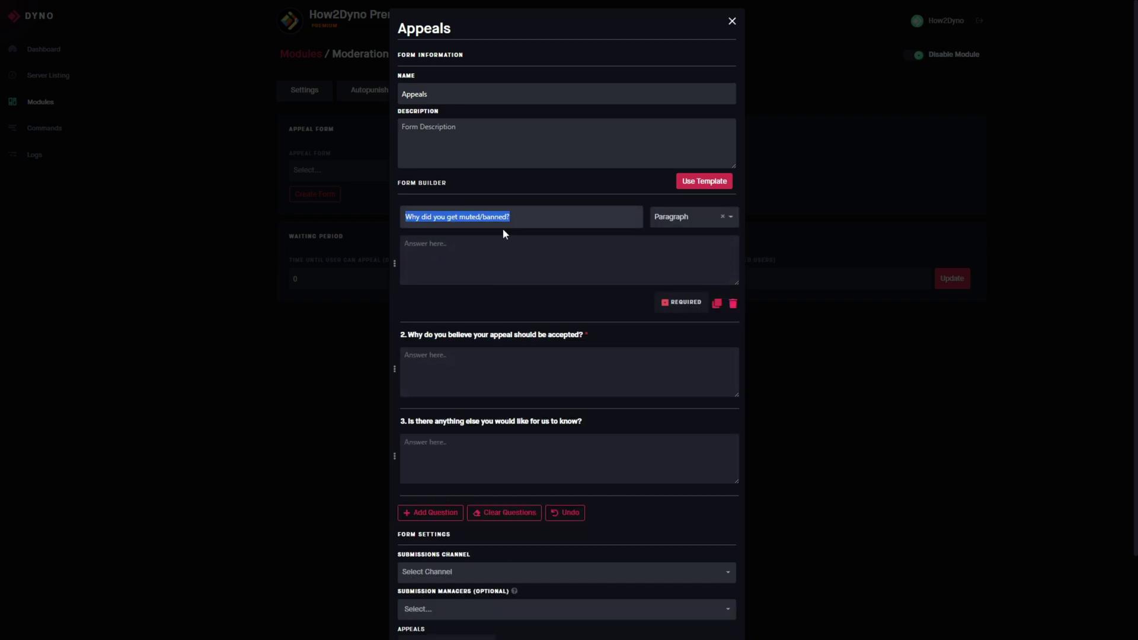
pyautogui.click(541, 222)
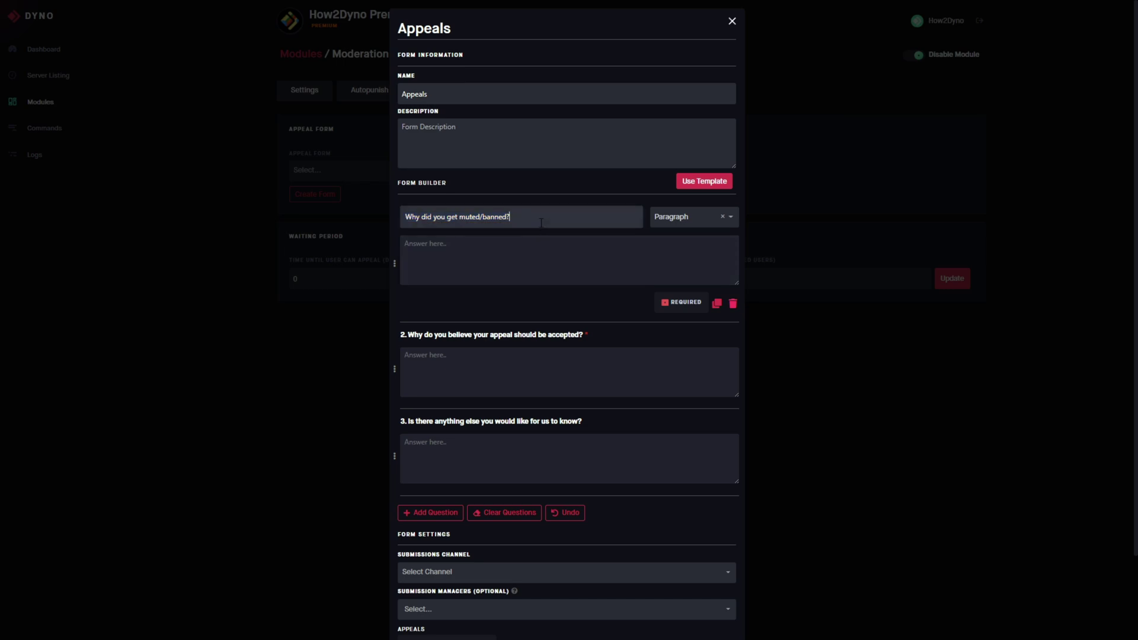
pyautogui.moveTo(530, 221); pyautogui.dragTo(404, 218)
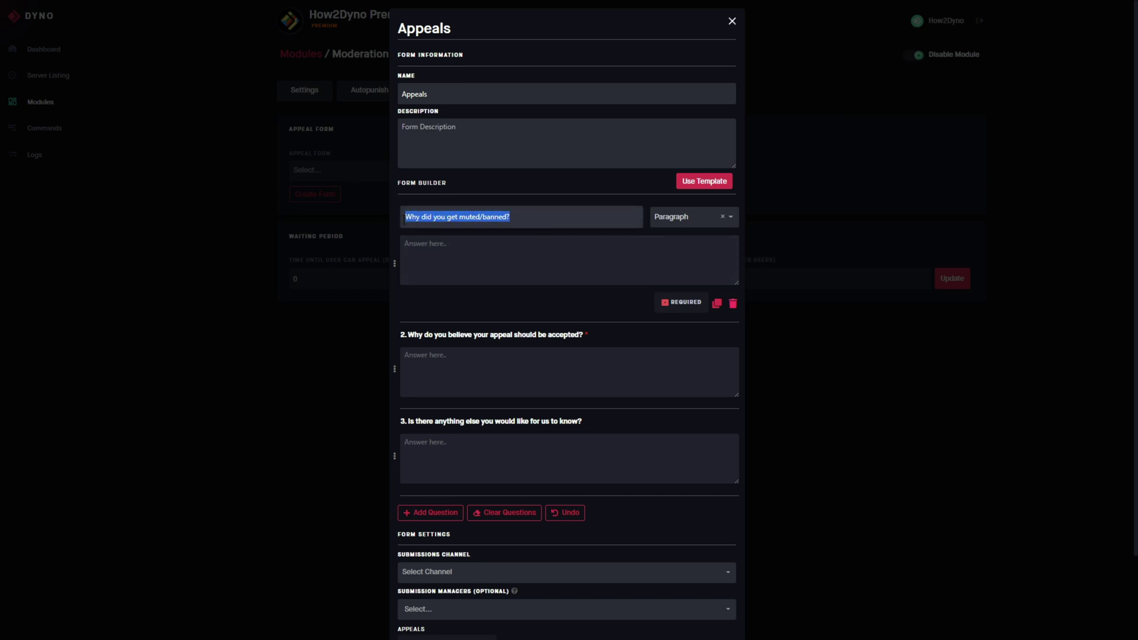
pyautogui.press('BackSpace')
pyautogui.hotkey('ctrl', 'z')
pyautogui.click(566, 214)
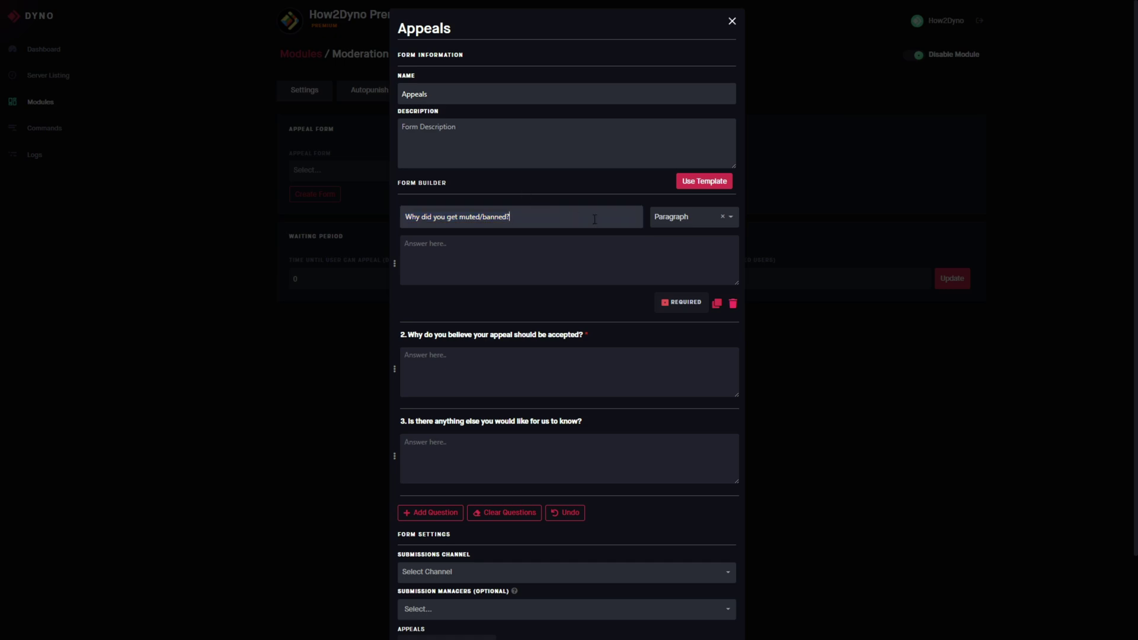
# Step: Keep Paragraph as question 1's answer type and review question 2
pyautogui.click(676, 218)
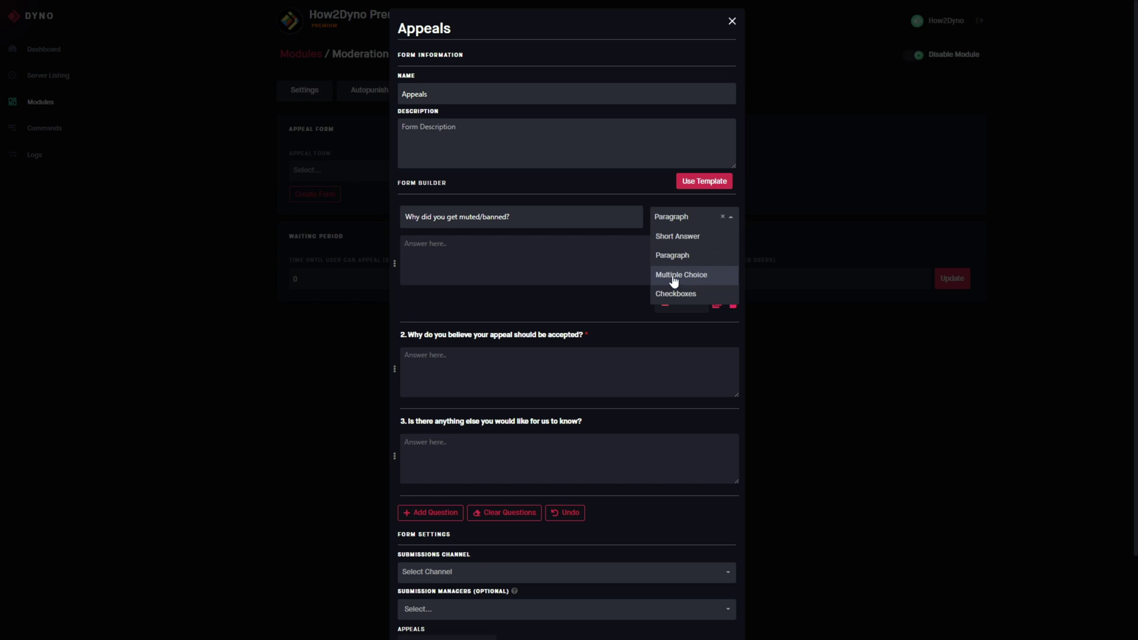
pyautogui.click(602, 244)
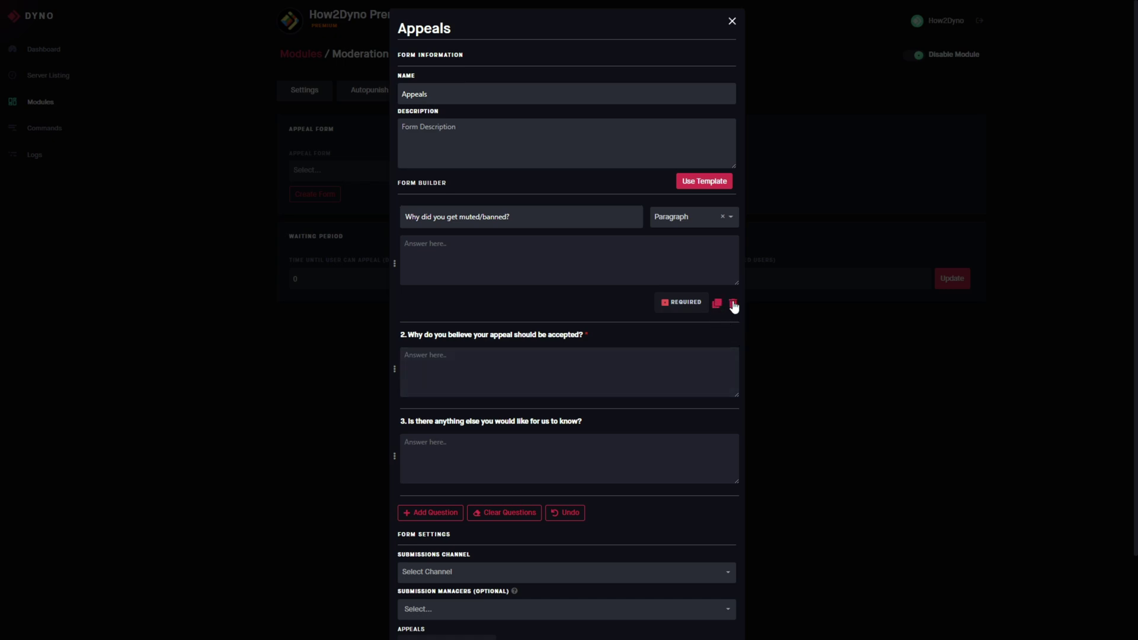
pyautogui.scroll(-2, 695, 335)
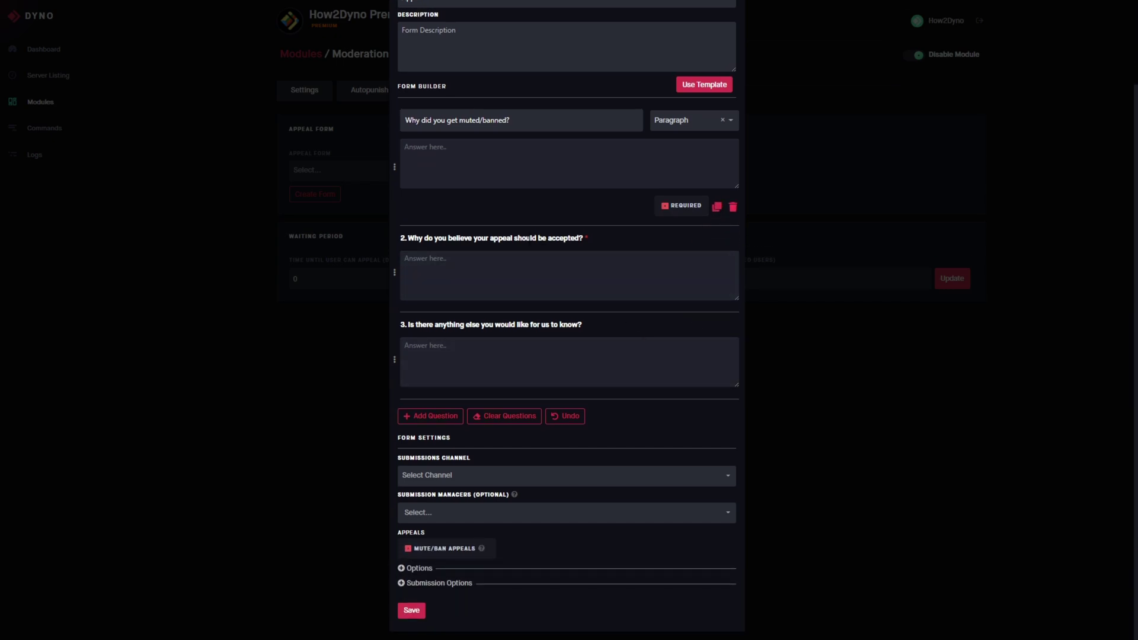
pyautogui.click(531, 237)
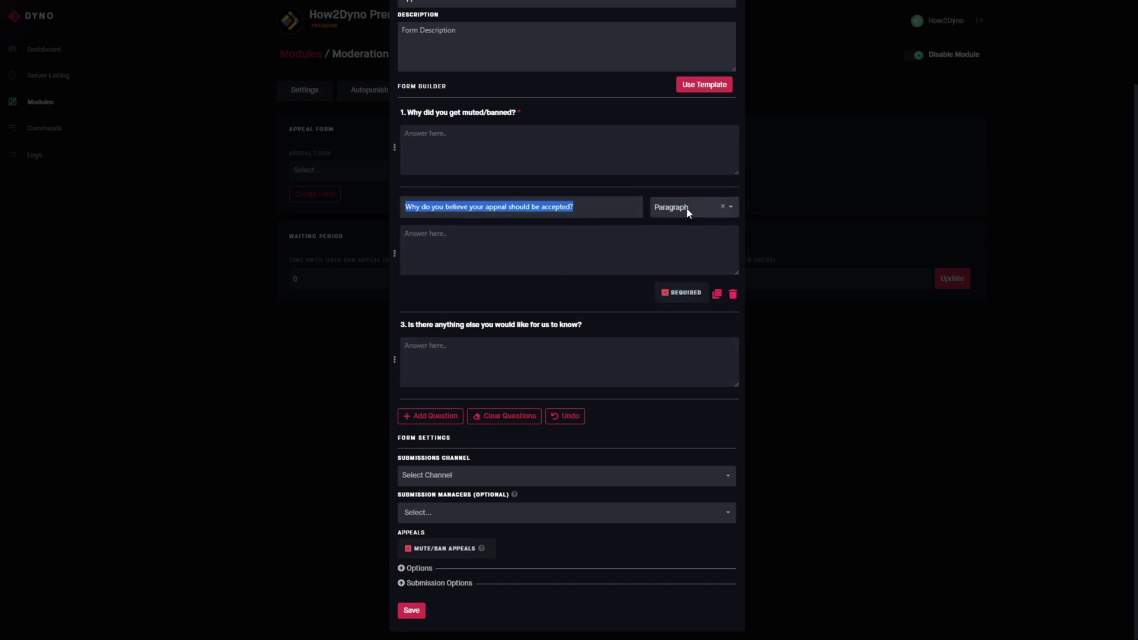
pyautogui.click(652, 432)
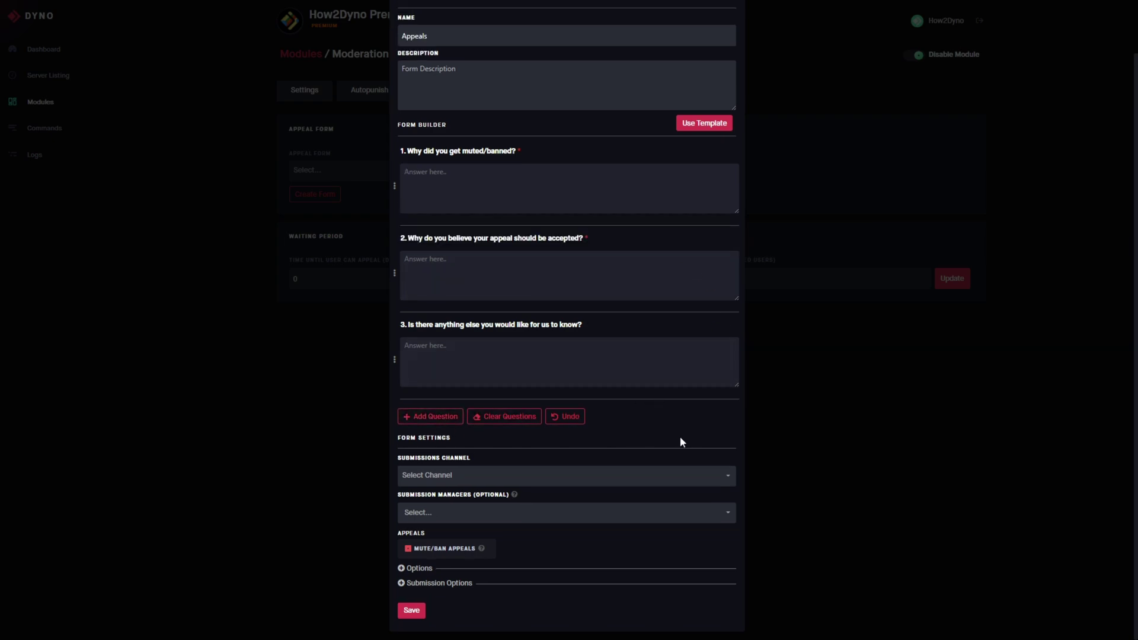
# Step: Add a Question #4, edit its title, then delete it again
pyautogui.click(437, 418)
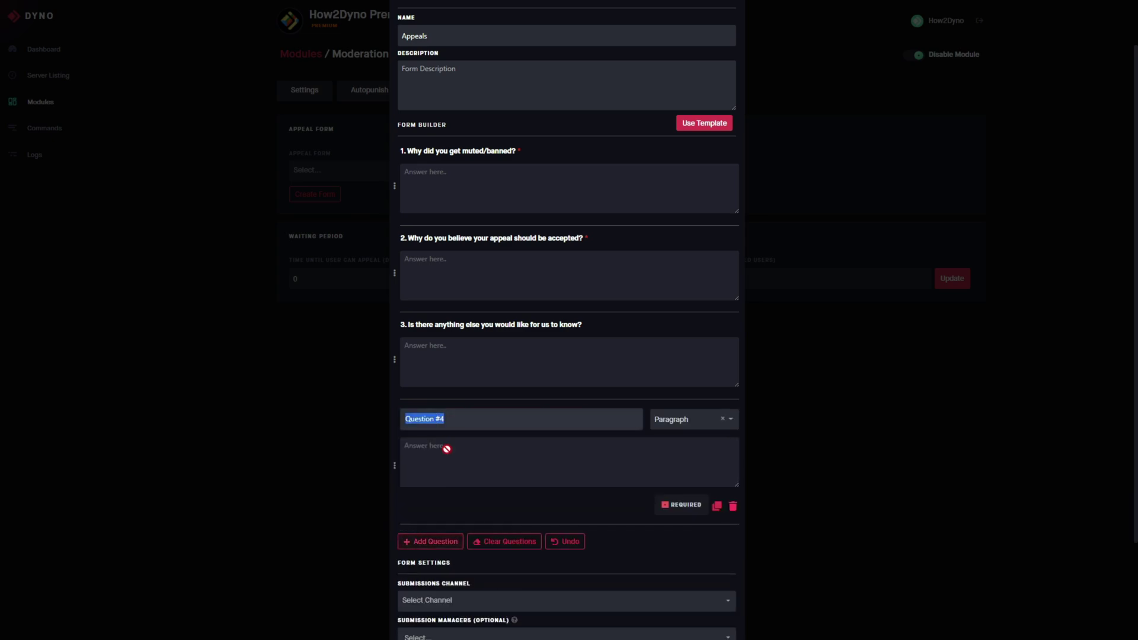
pyautogui.scroll(-2, 413, 286)
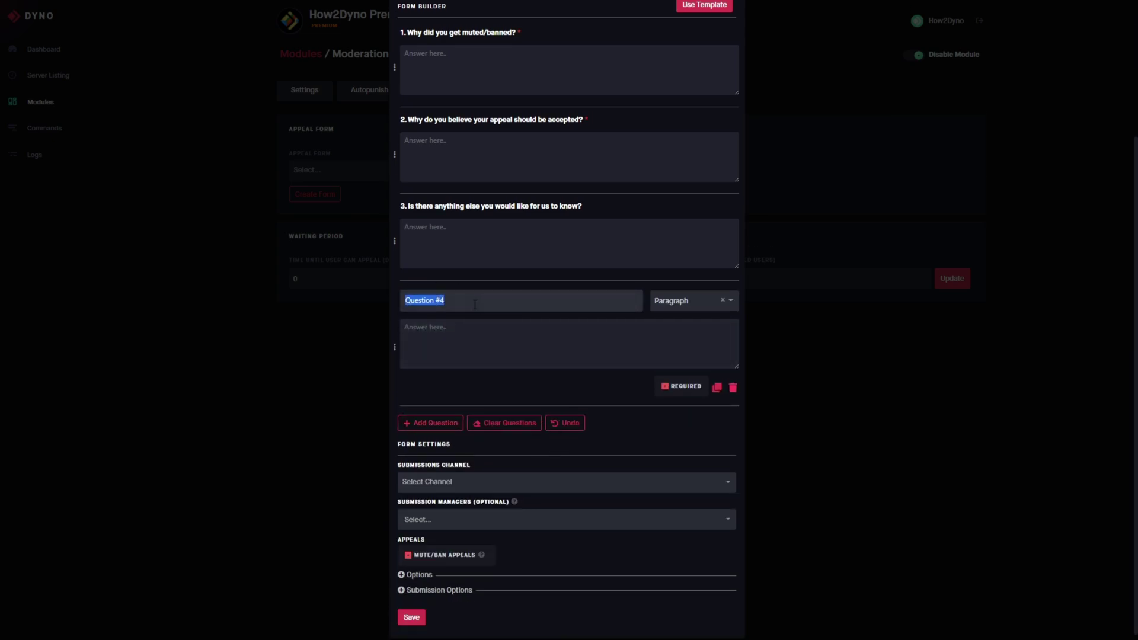
pyautogui.moveTo(449, 300); pyautogui.dragTo(413, 298)
pyautogui.press('BackSpace')
pyautogui.write('jt')
pyautogui.click(732, 387)
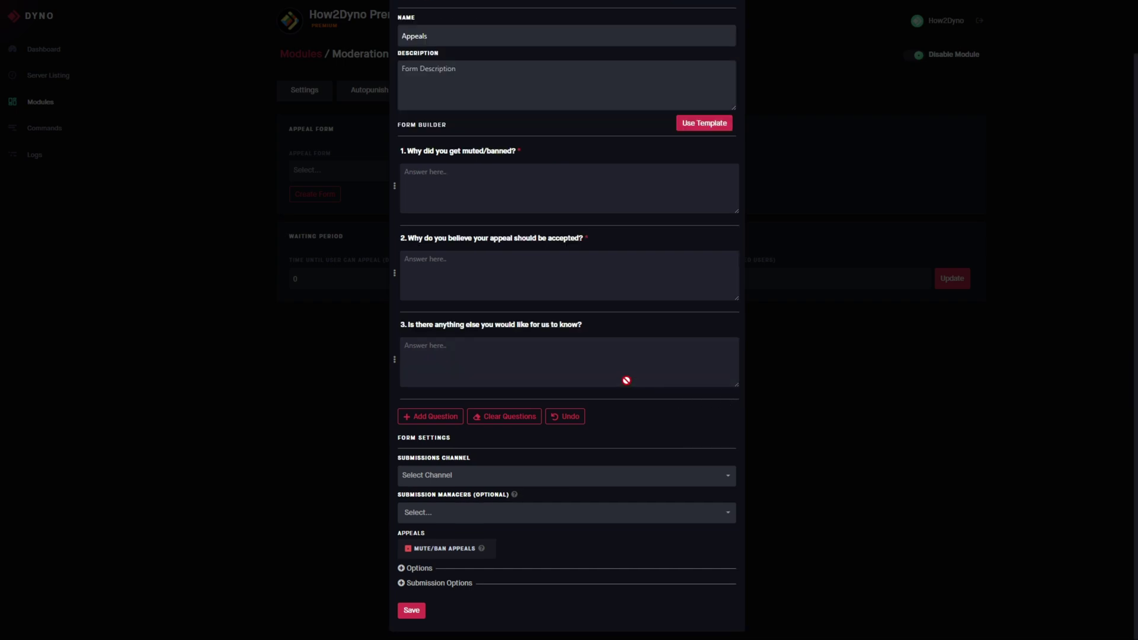
# Step: Send submissions to the logs channel and add Example Mod as a submission manager
pyautogui.click(454, 474)
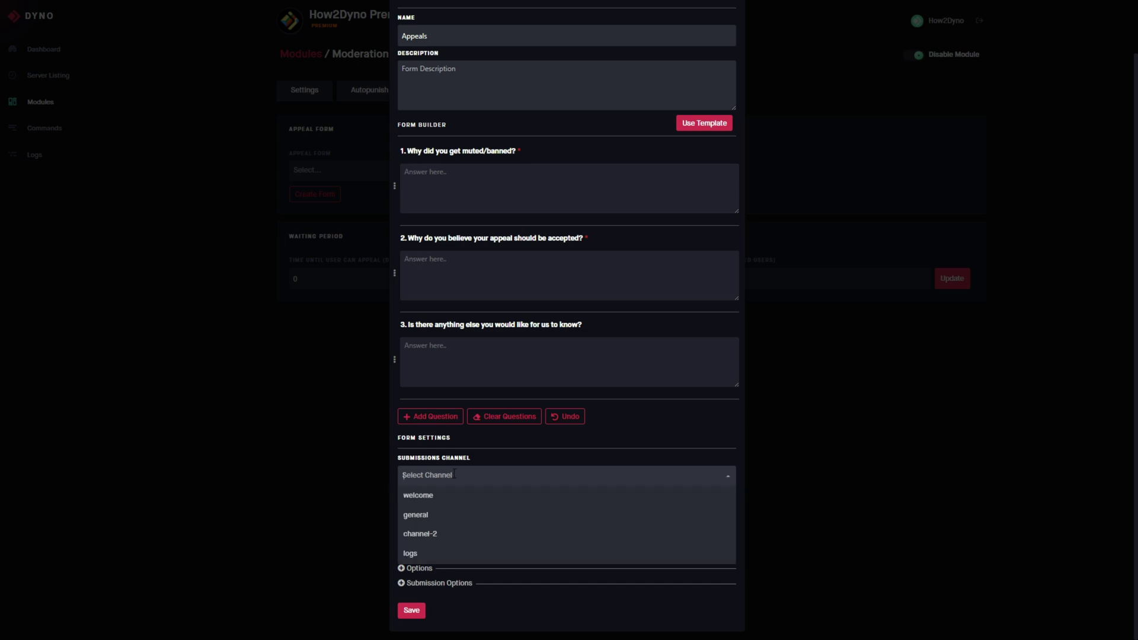
pyautogui.click(451, 554)
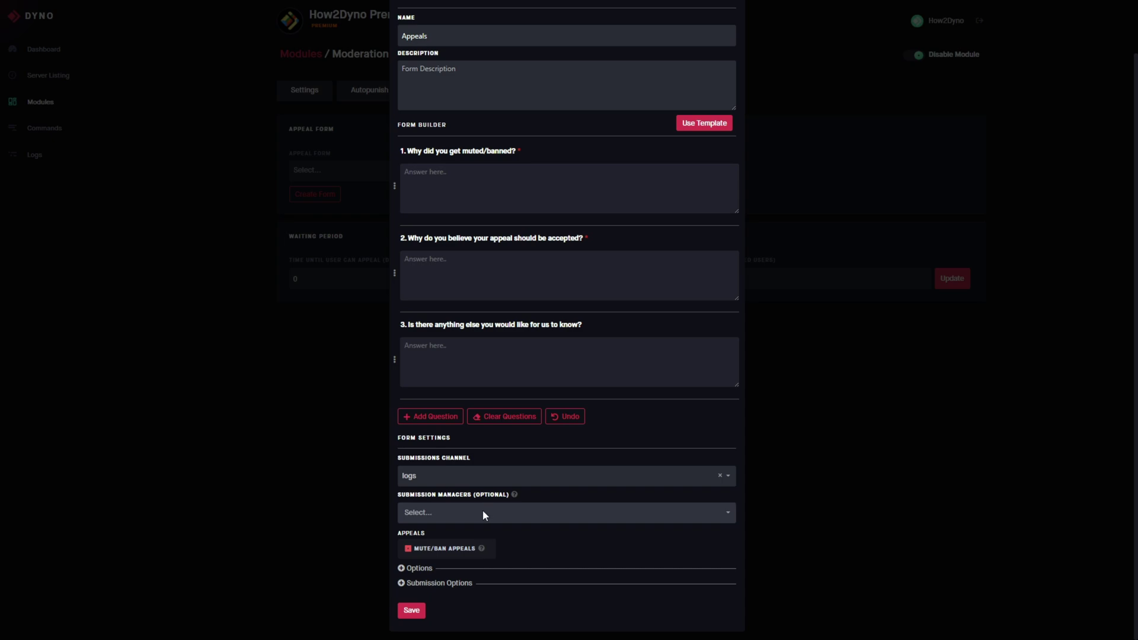
pyautogui.click(538, 512)
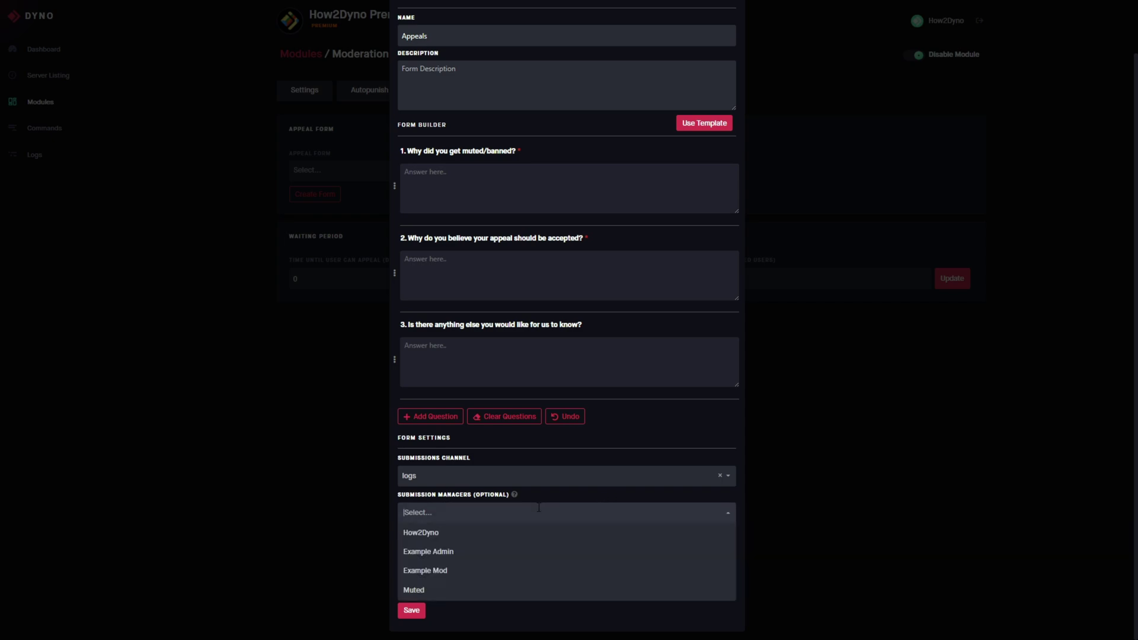
pyautogui.click(458, 575)
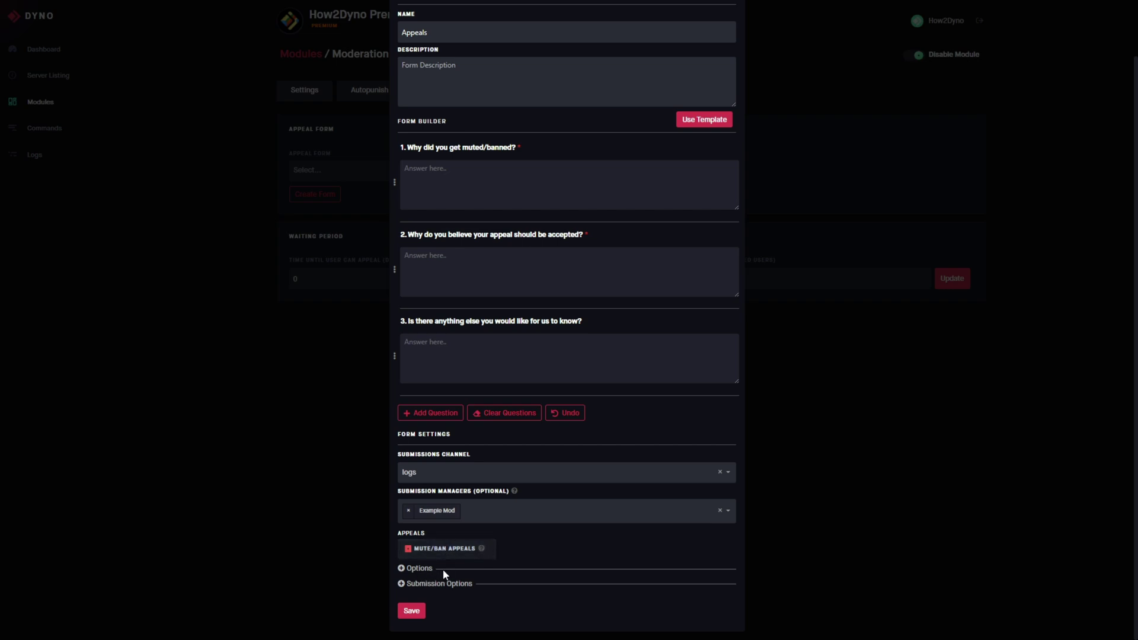
# Step: Under Options, enable One Submission Per User and leave Enforce Submission Cooldown off
pyautogui.click(424, 570)
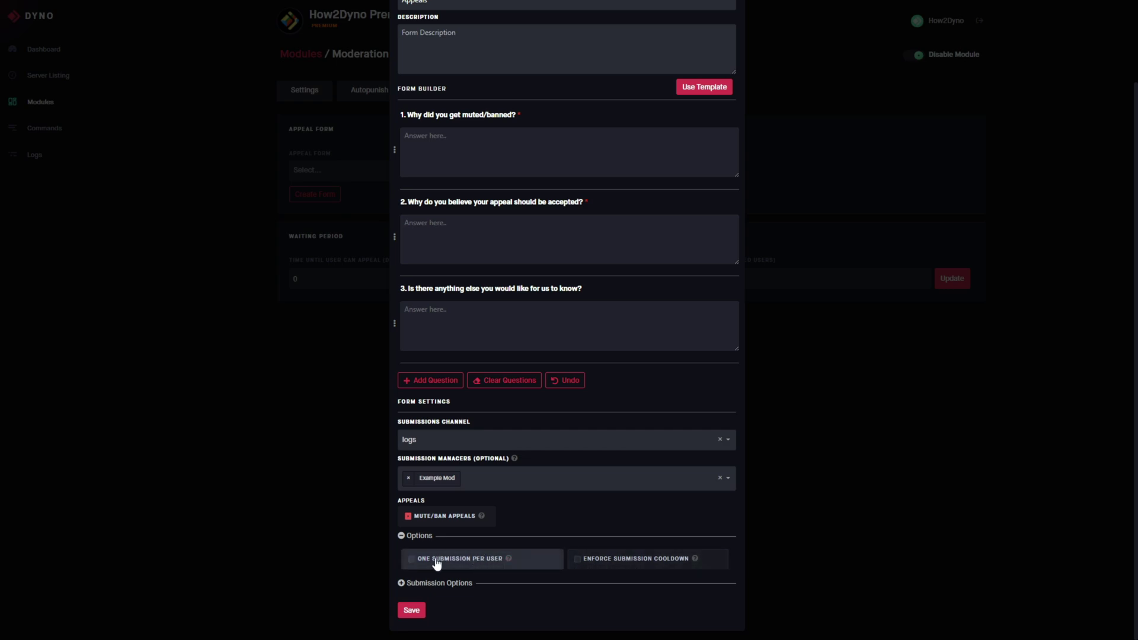
pyautogui.click(482, 562)
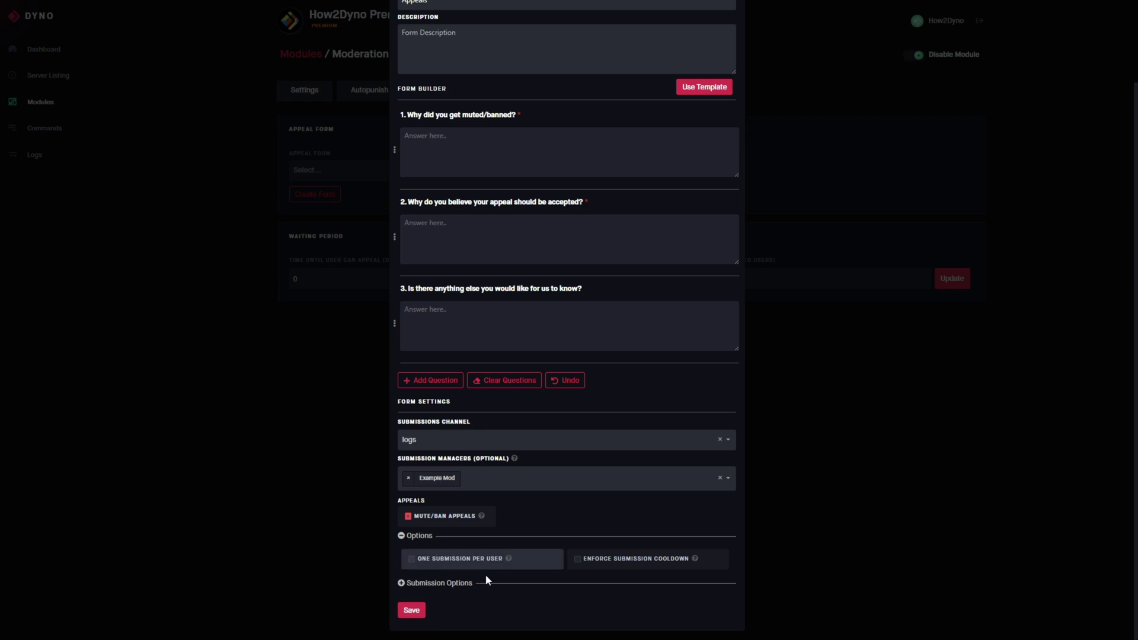
pyautogui.click(617, 566)
pyautogui.scroll(-1, 617, 566)
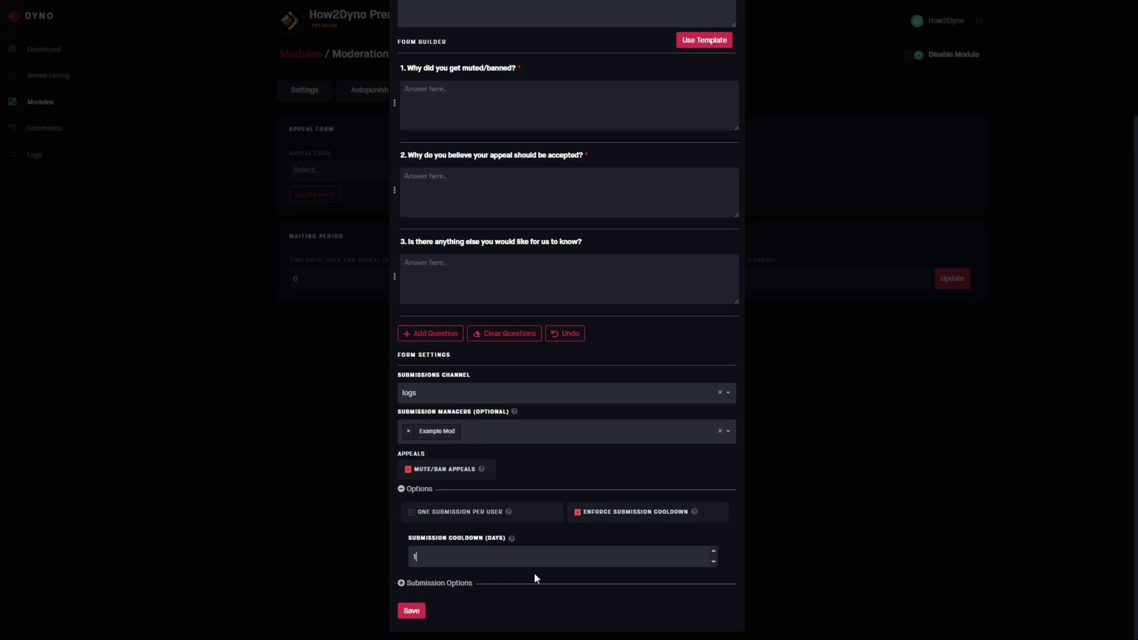
pyautogui.doubleClick(498, 539)
pyautogui.click(560, 541)
pyautogui.click(468, 517)
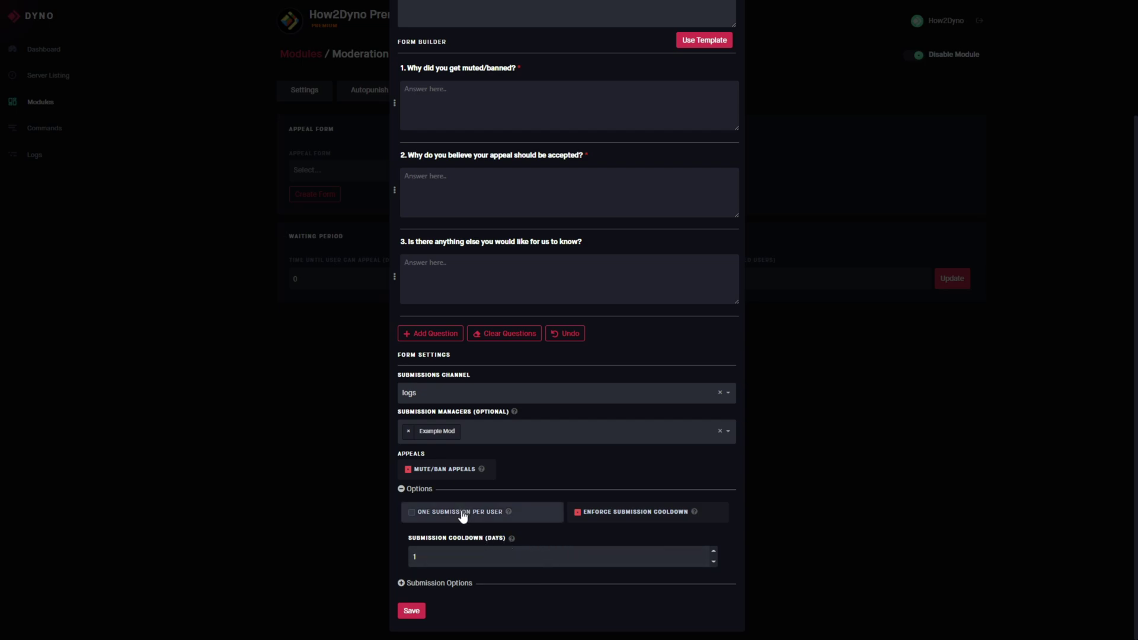
pyautogui.click(570, 558)
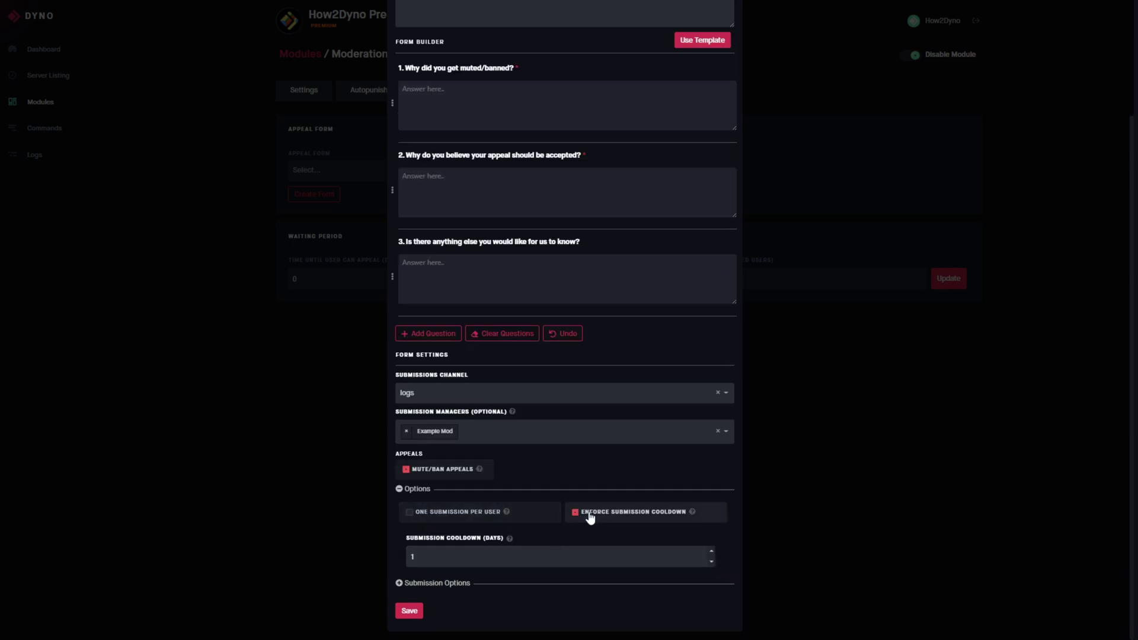
pyautogui.click(464, 511)
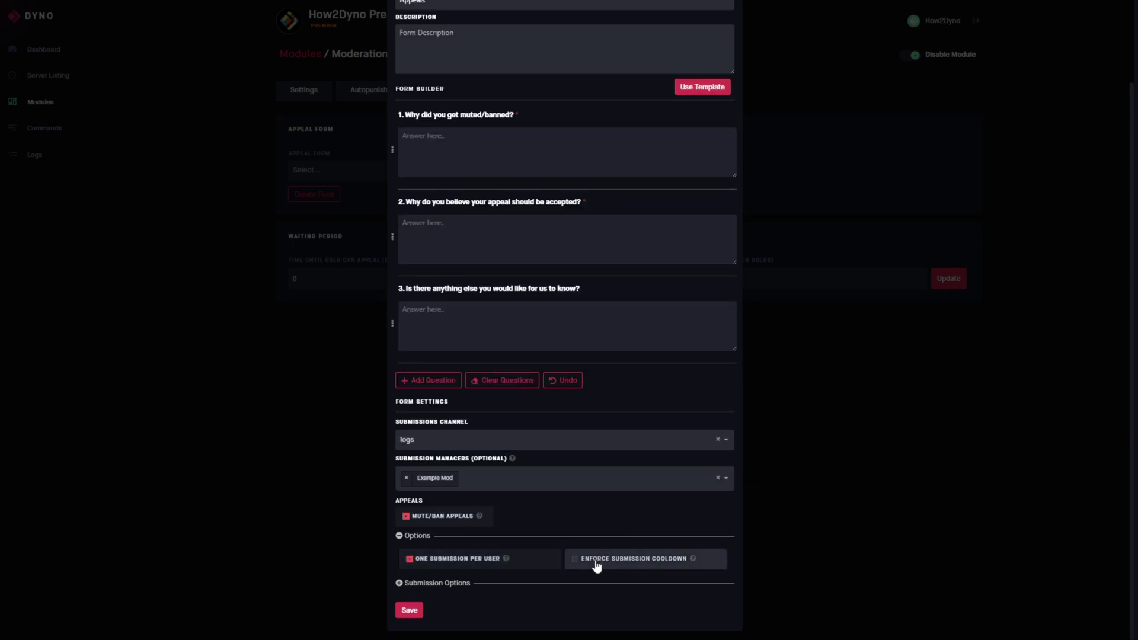
# Step: Expand Submission Options, mention no roles, and enable Add Reactions To Submission Message
pyautogui.click(563, 583)
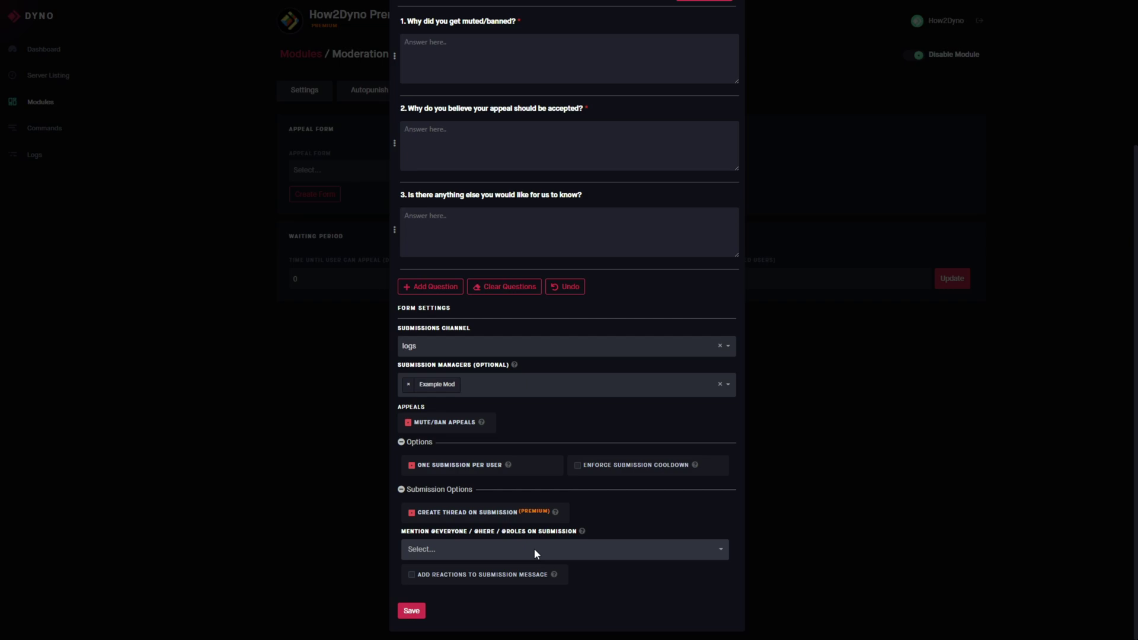
pyautogui.click(591, 545)
pyautogui.scroll(-1, 494, 619)
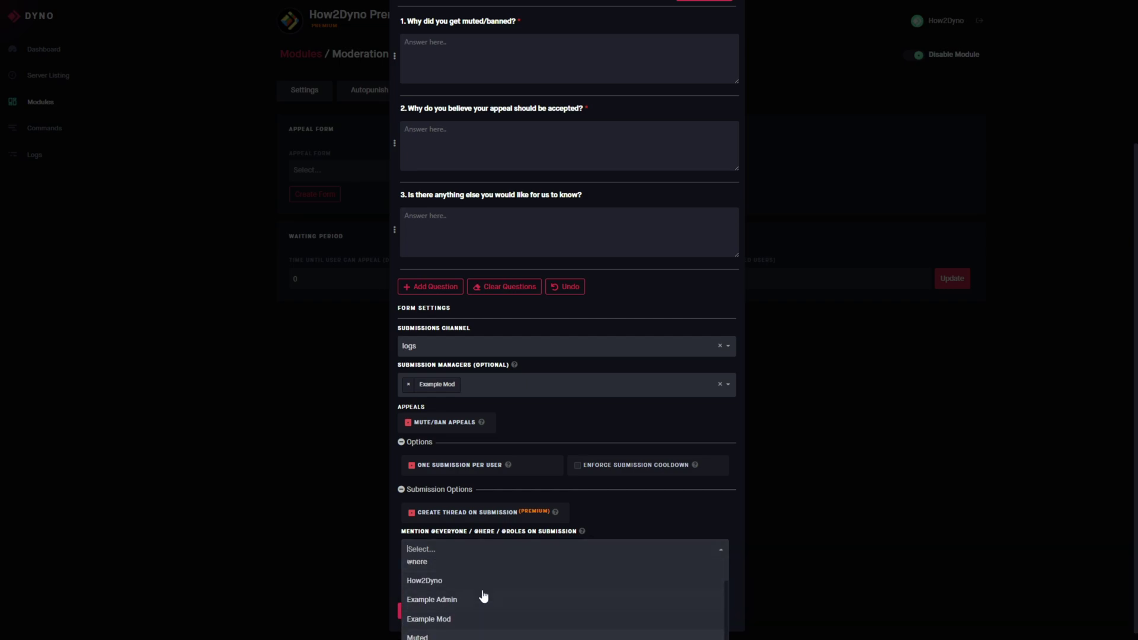
pyautogui.scroll(1, 460, 592)
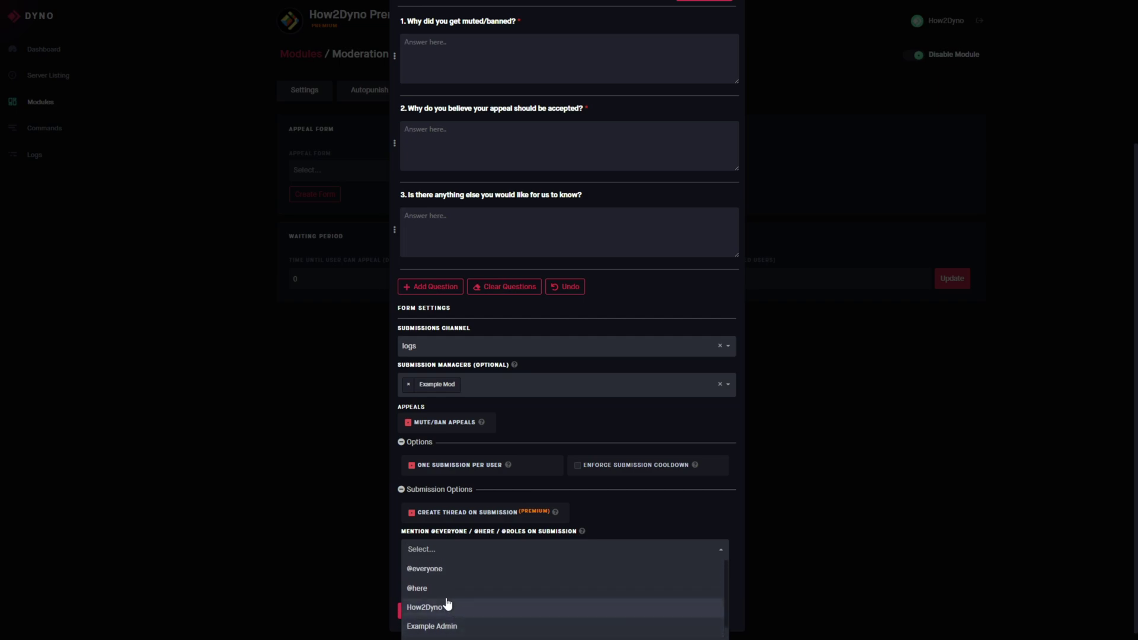
pyautogui.click(675, 543)
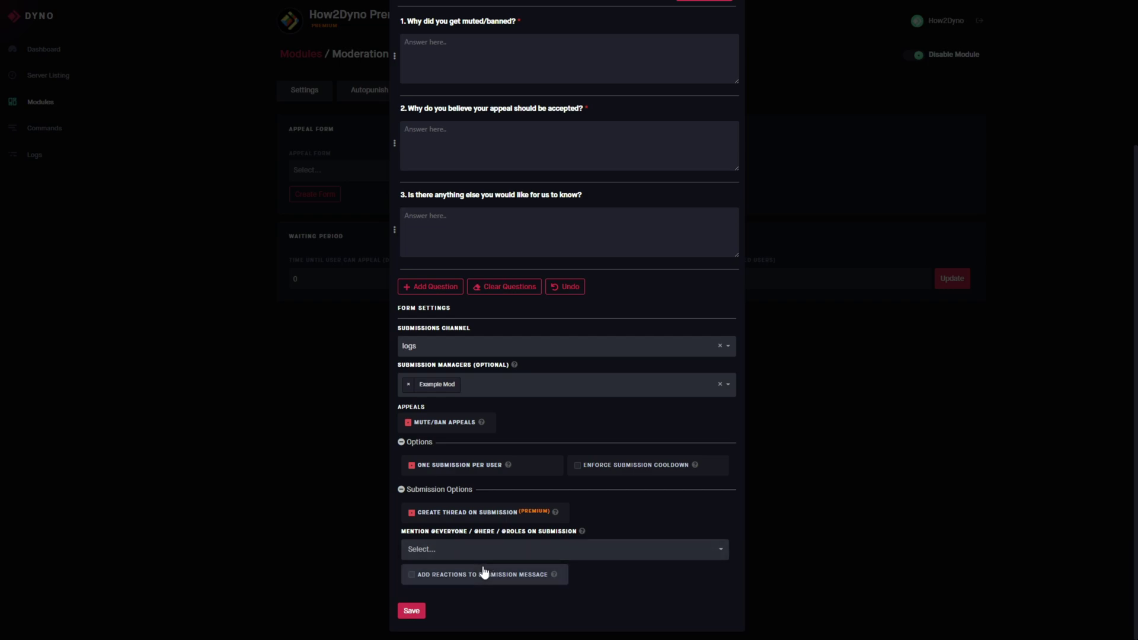
pyautogui.click(451, 577)
# Step: Add 👍 and 👎 reactions to submission messages and save the Appeals form
pyautogui.scroll(-1, 444, 580)
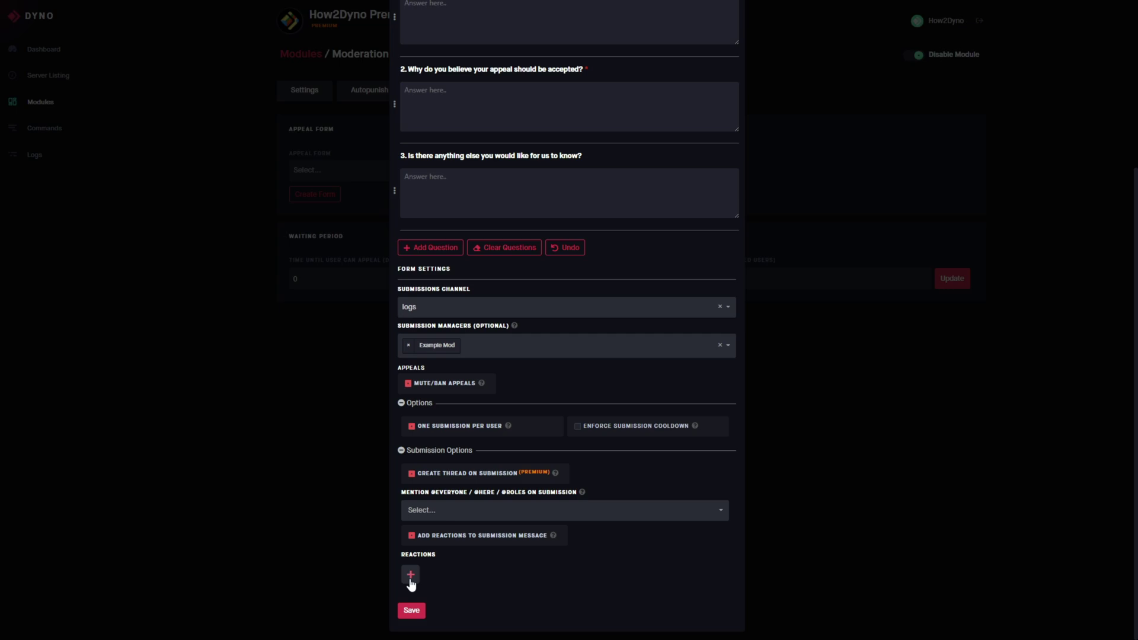
pyautogui.click(411, 574)
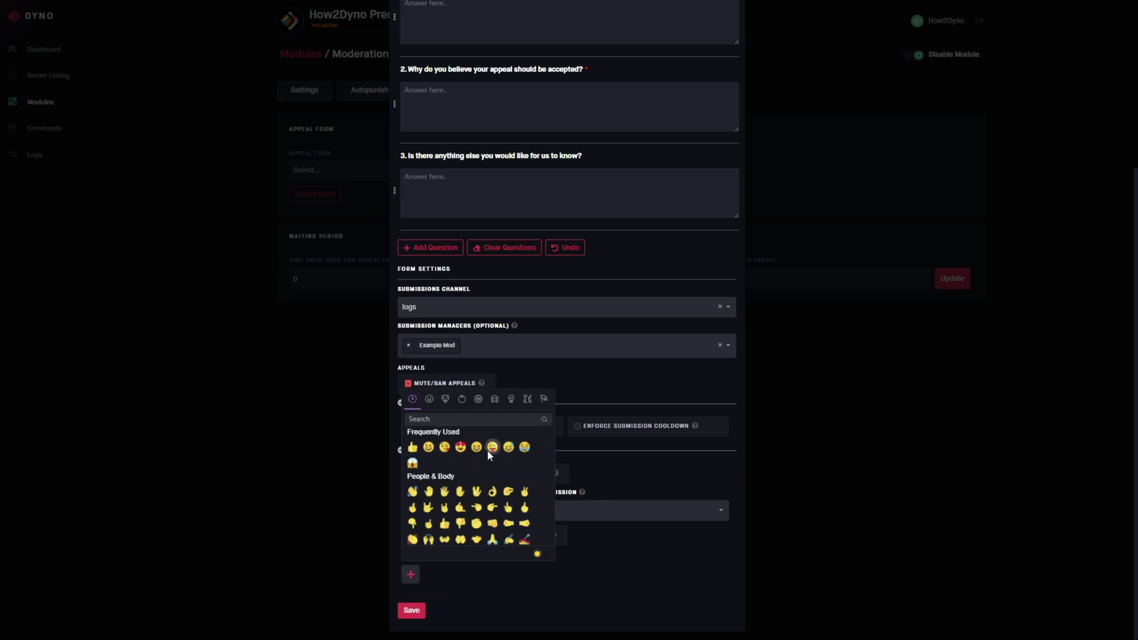
pyautogui.click(404, 521)
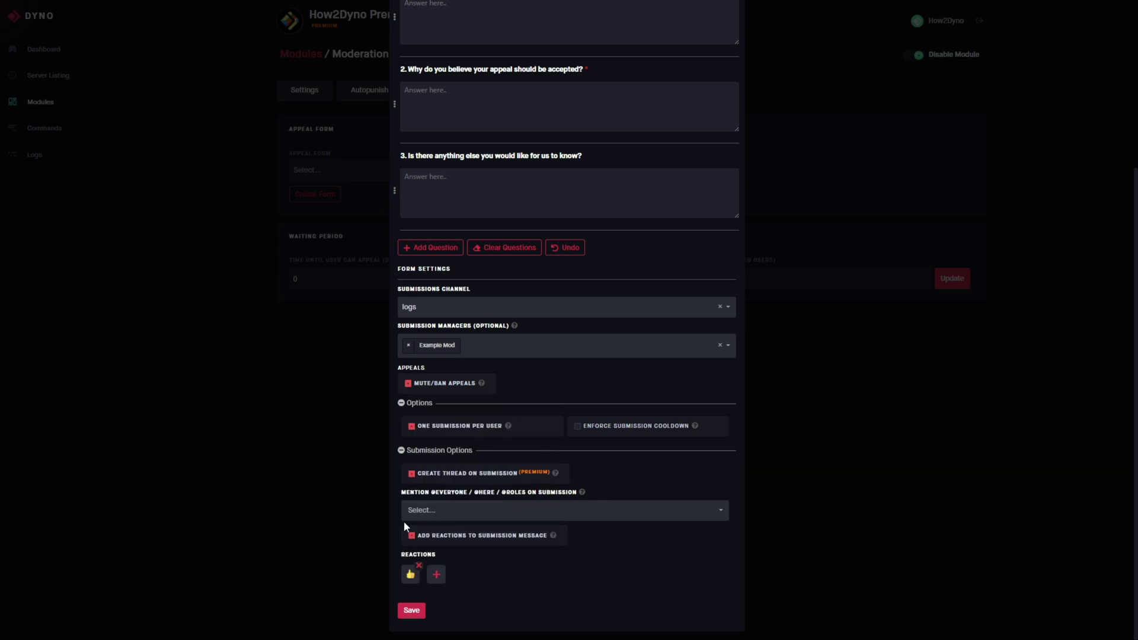
pyautogui.click(441, 579)
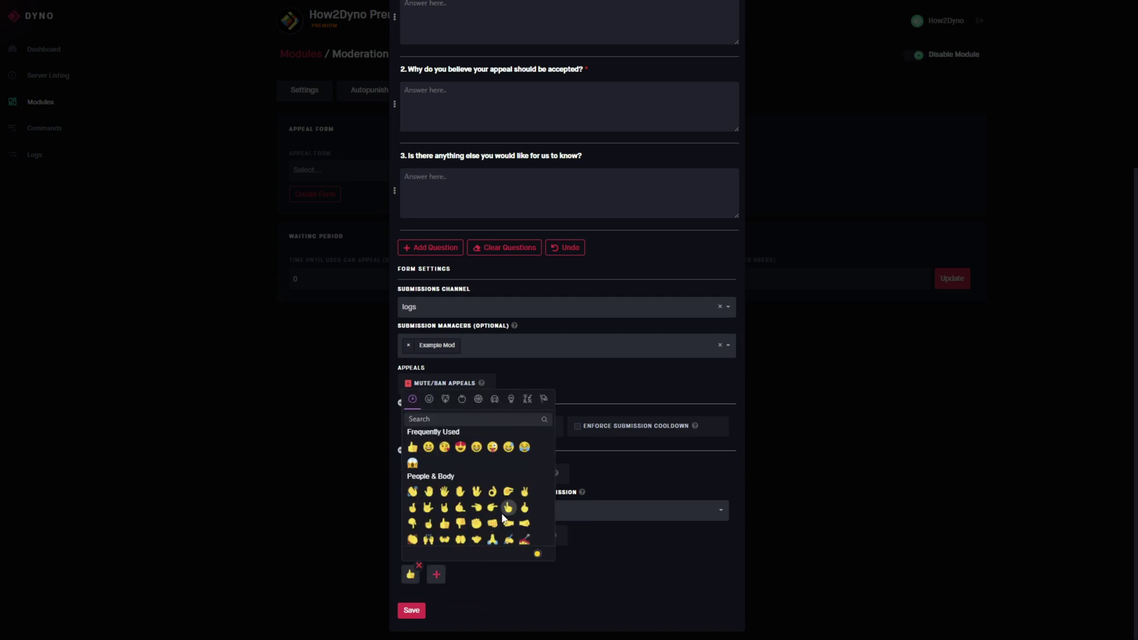
pyautogui.click(508, 492)
pyautogui.click(413, 614)
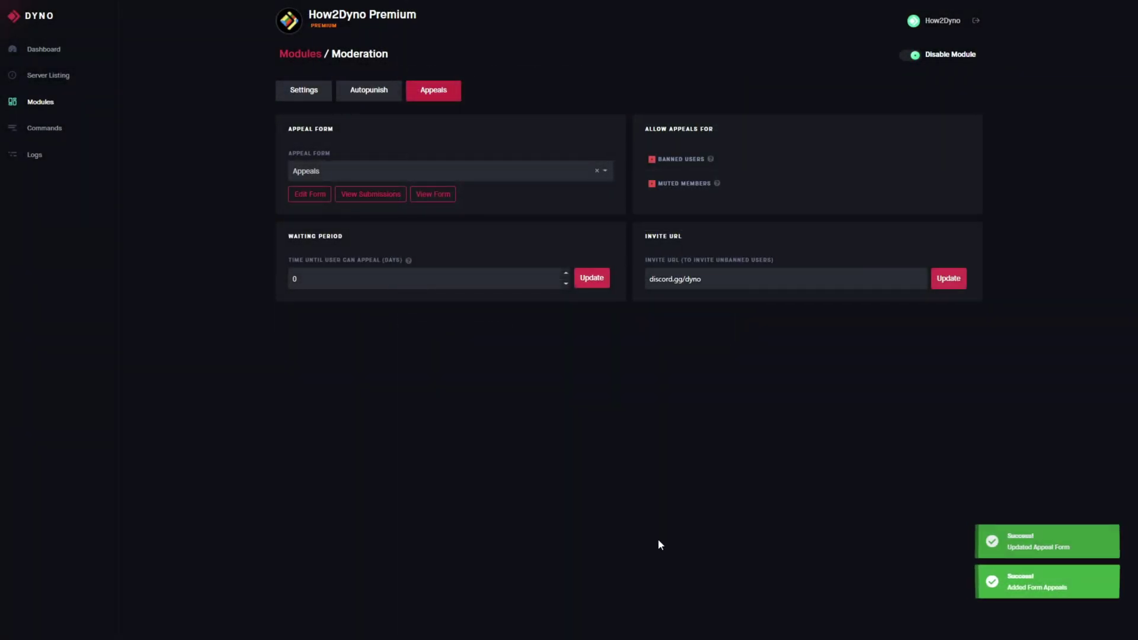
# Step: Select 'Appeals' as the appeal form, check it in the editor, then close the editor
pyautogui.click(397, 168)
pyautogui.click(331, 198)
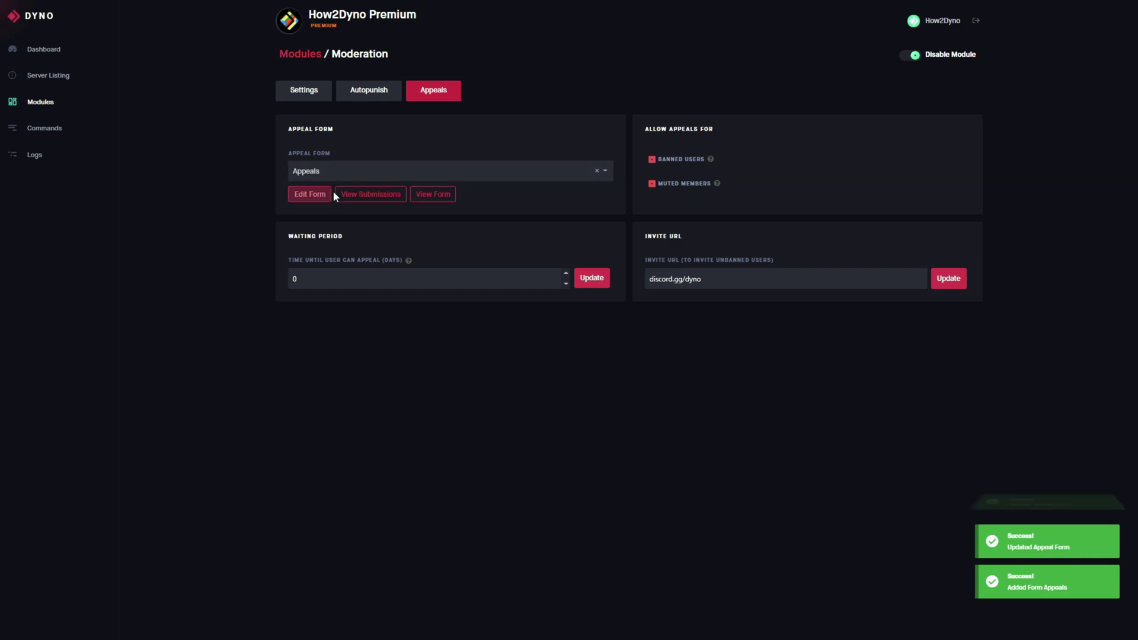
pyautogui.click(327, 194)
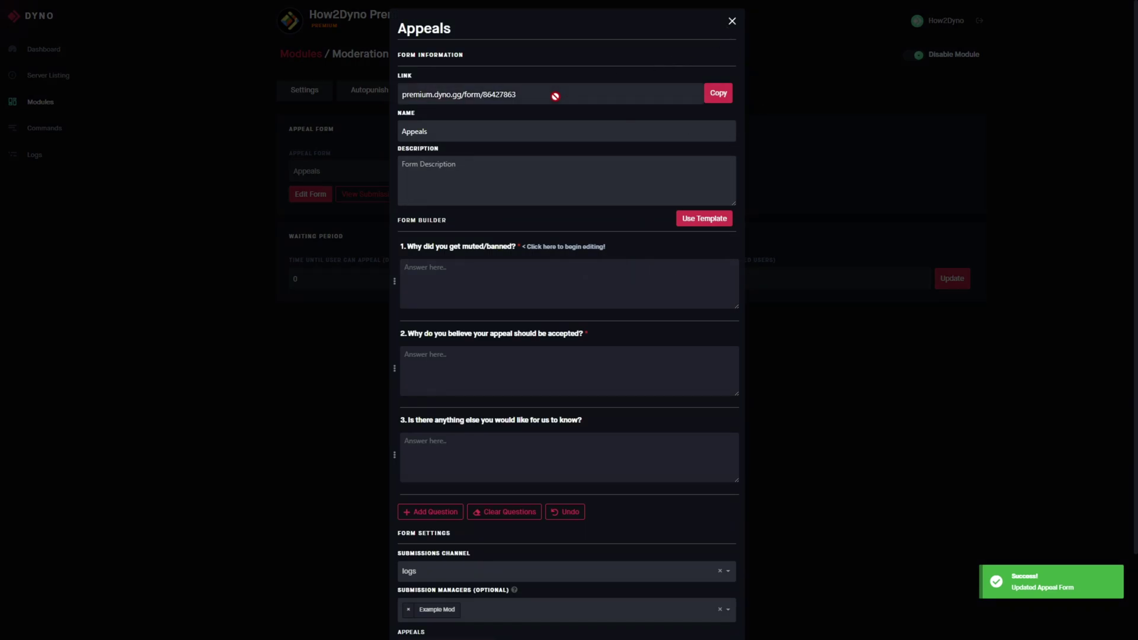
pyautogui.click(731, 21)
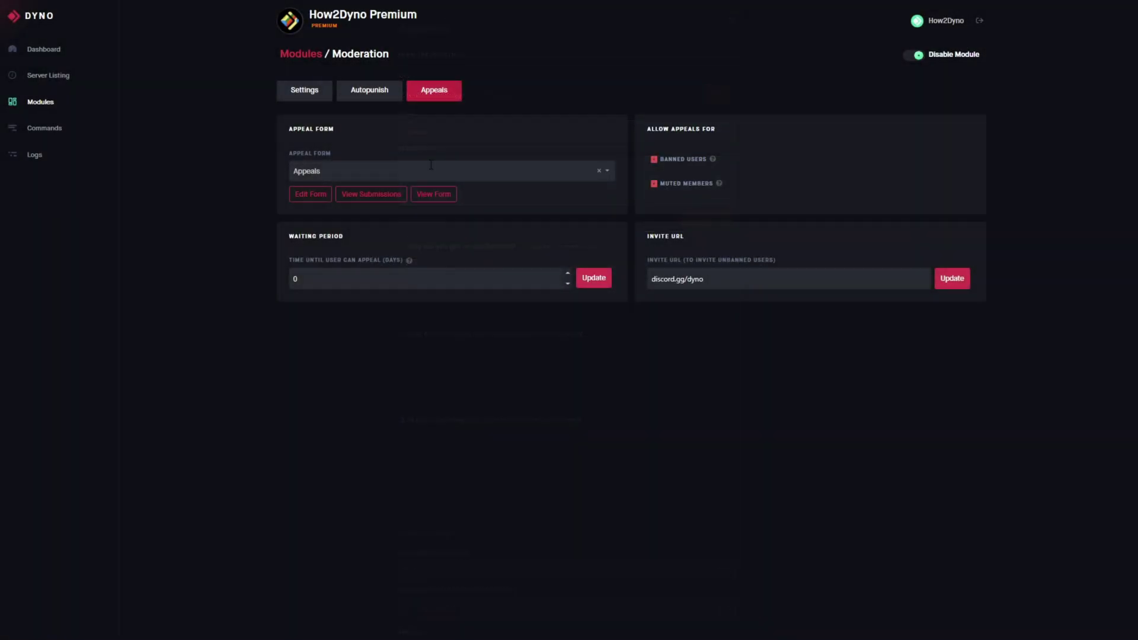
pyautogui.click(355, 196)
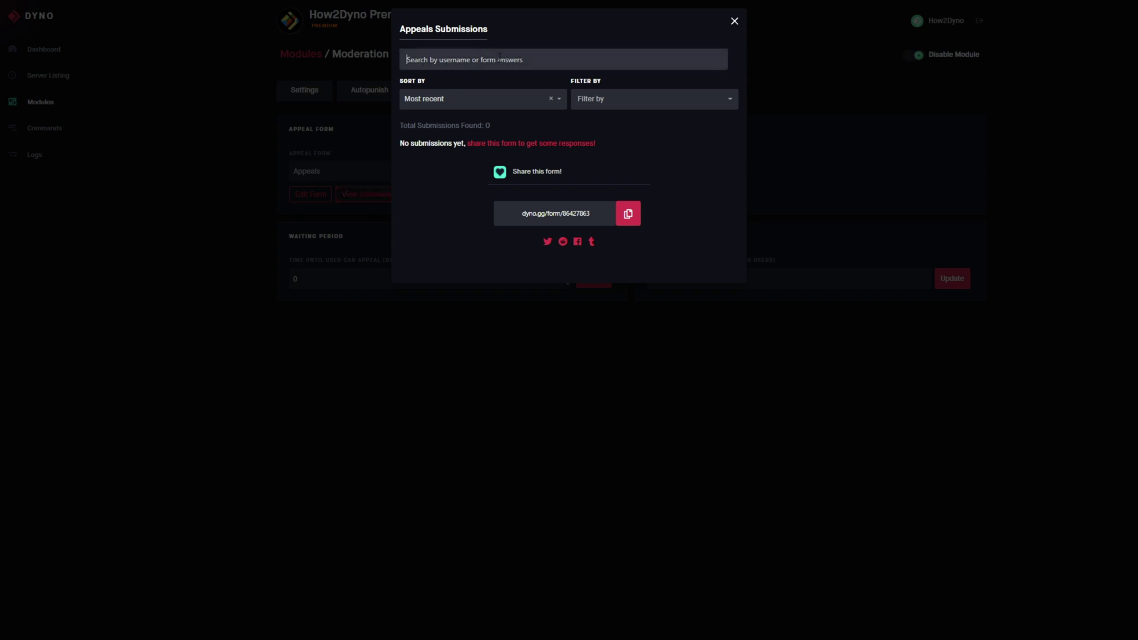
pyautogui.click(487, 98)
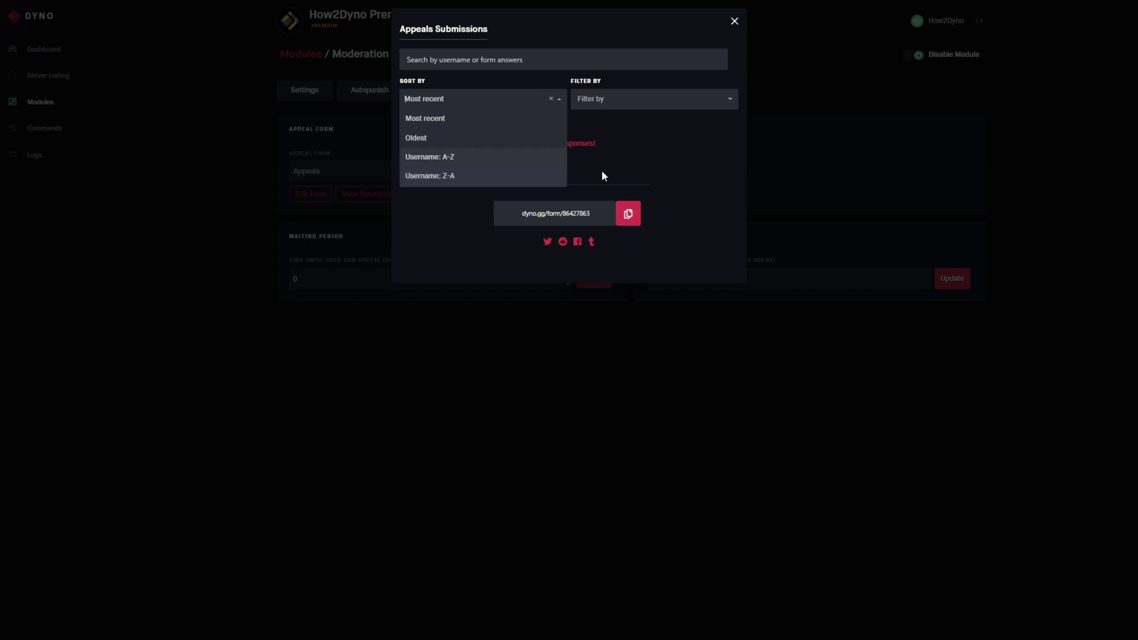
pyautogui.click(706, 155)
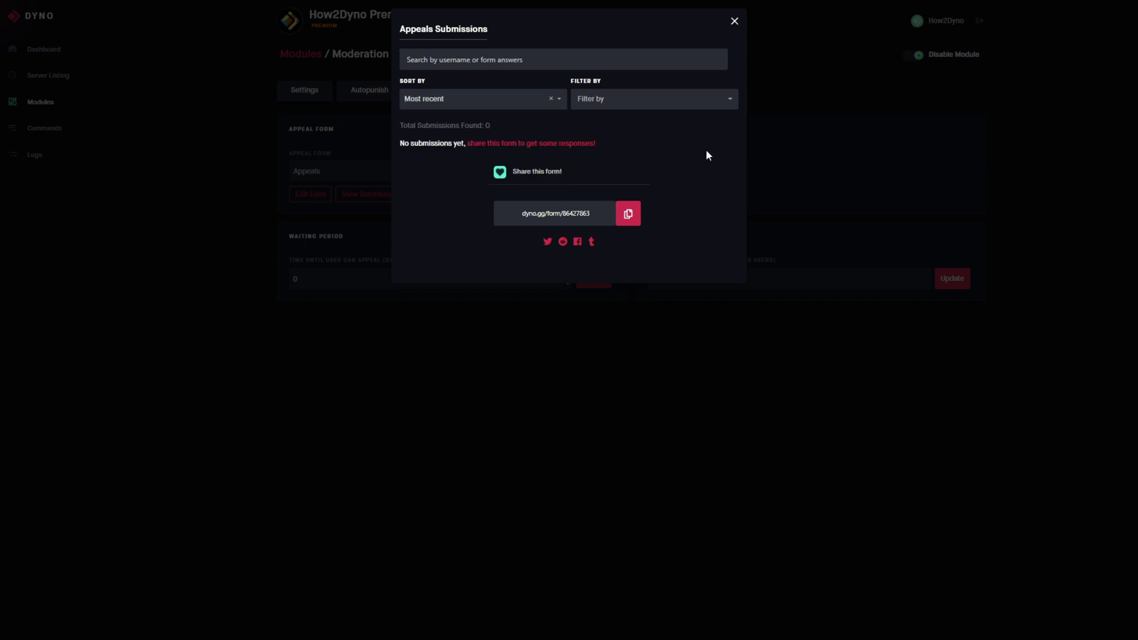
pyautogui.click(682, 101)
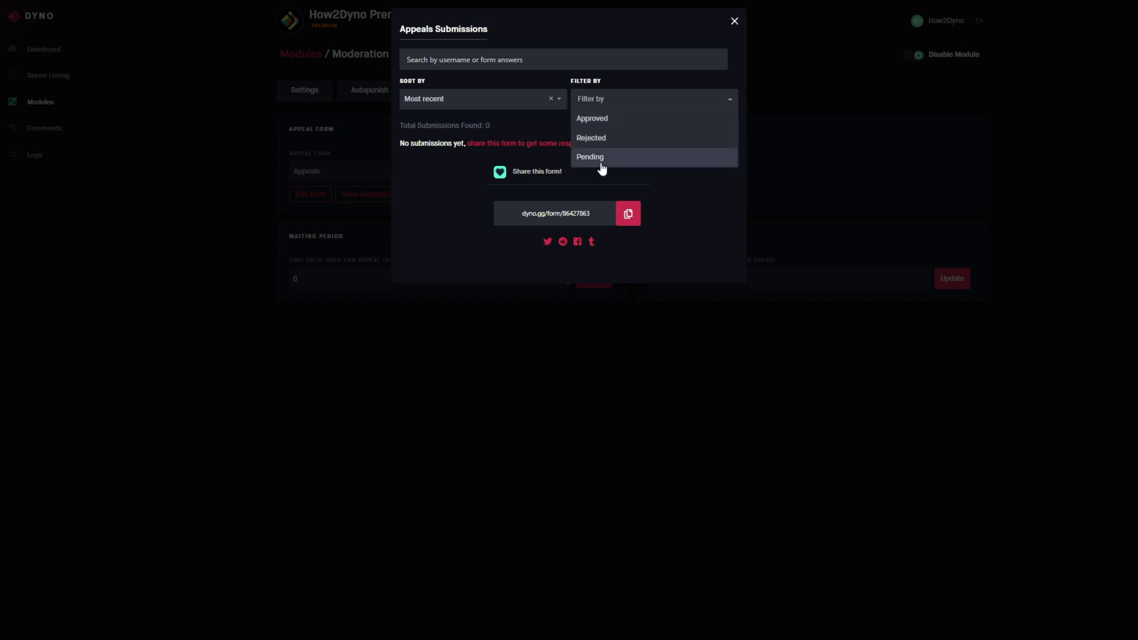
pyautogui.click(708, 204)
pyautogui.press('Escape')
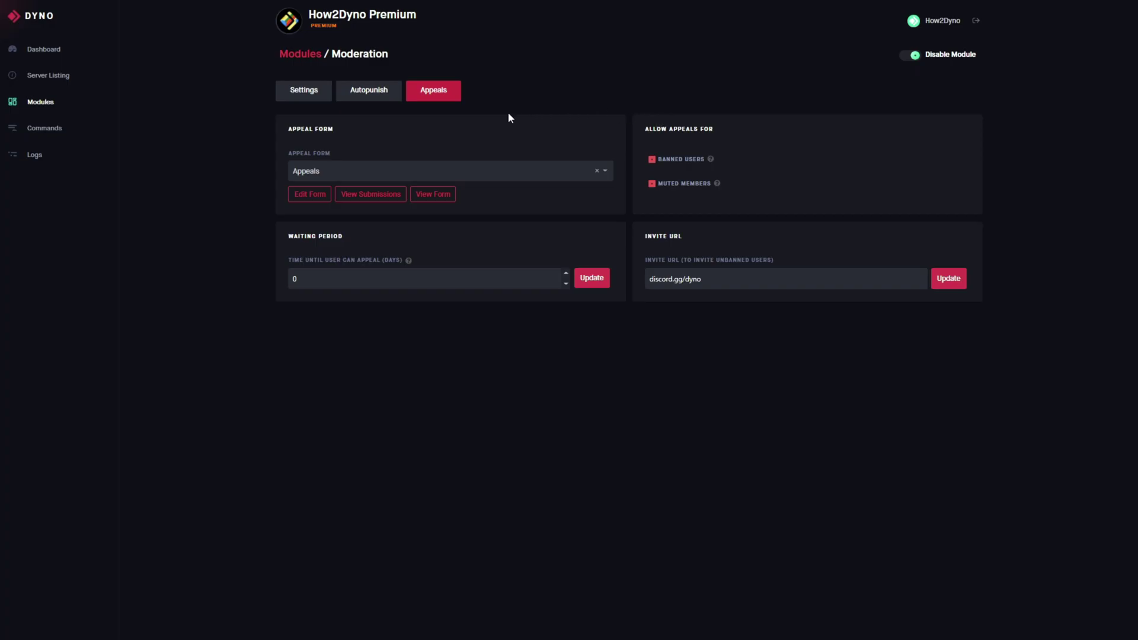
# Step: Fill in the public Appeals form with 'TEST' for all three answers and submit it
pyautogui.click(441, 196)
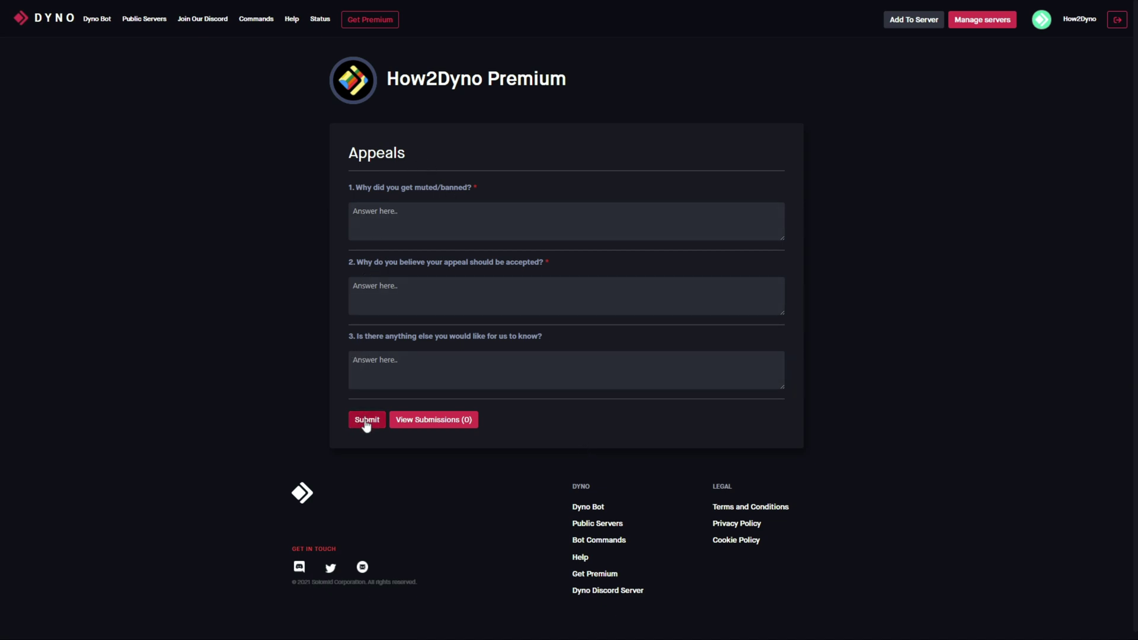
pyautogui.click(442, 214)
pyautogui.write('TEST')
pyautogui.click(452, 302)
pyautogui.write('TEST')
pyautogui.click(444, 365)
pyautogui.write('TEST')
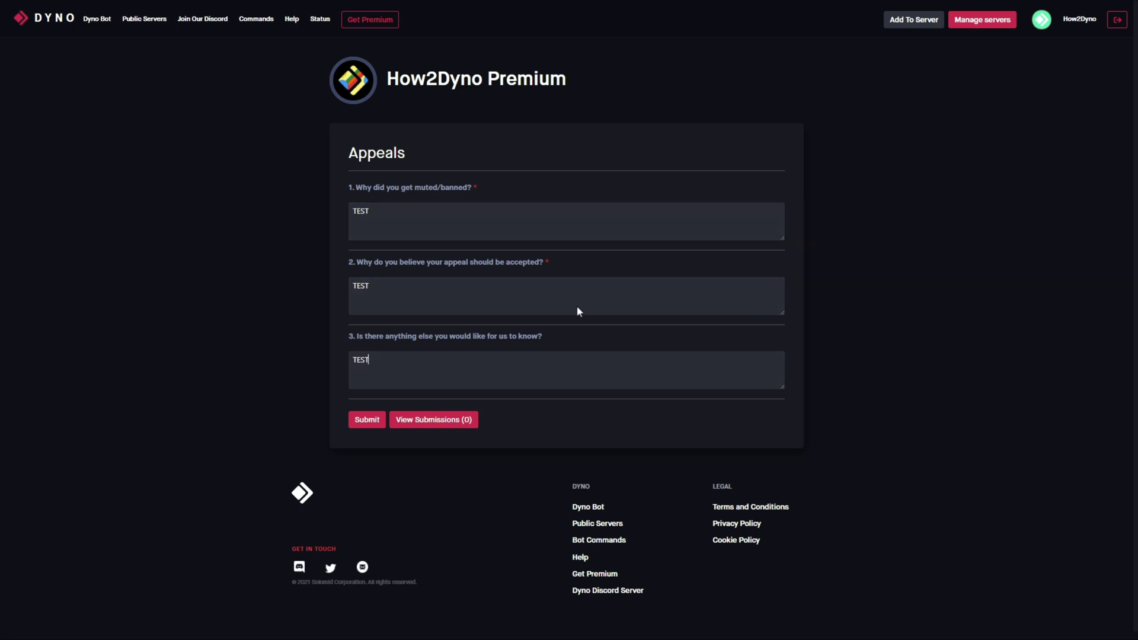
pyautogui.click(367, 420)
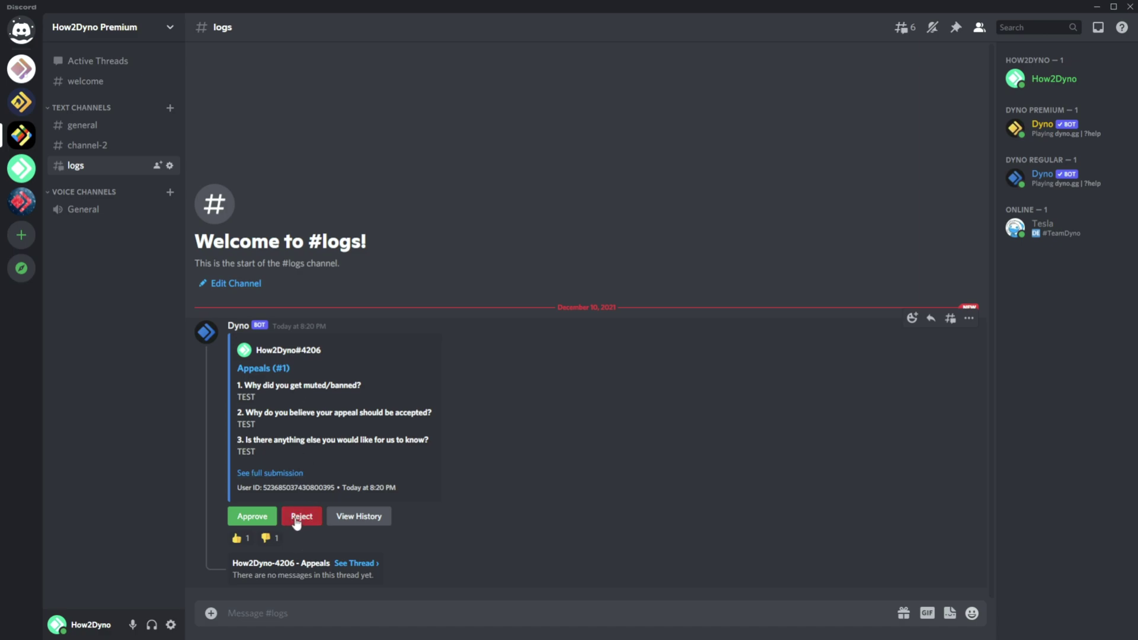
# Step: View the Appeals (#1) submitter's Dyno moderation history from the #logs embed
pyautogui.click(369, 517)
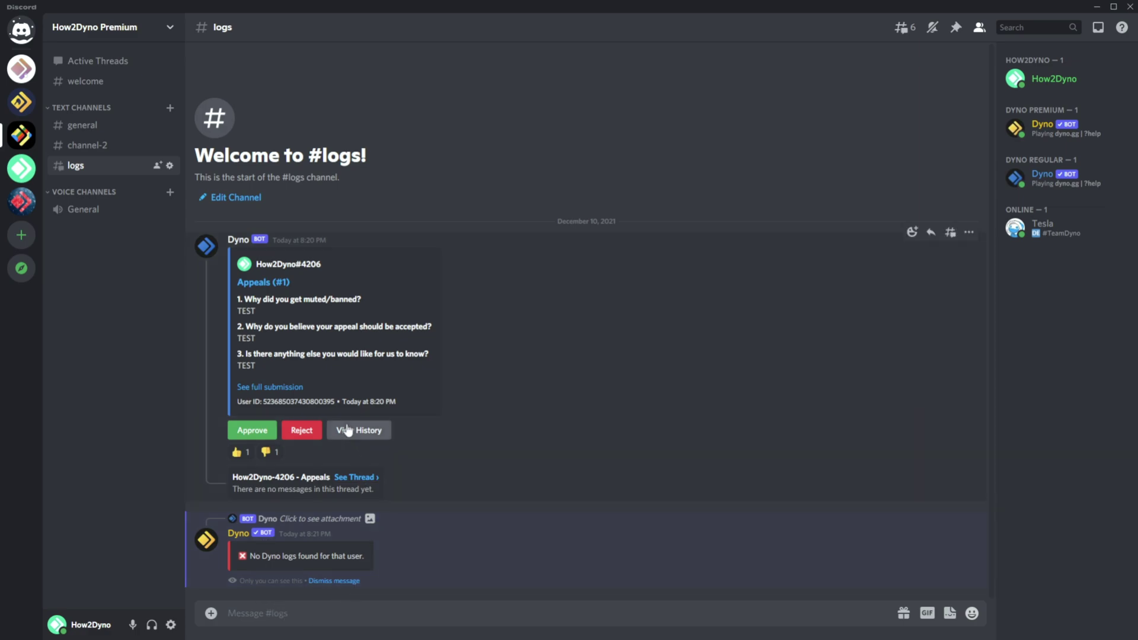
# Step: Review the Appeals (#1) discussion thread, then close the thread panel
pyautogui.click(367, 484)
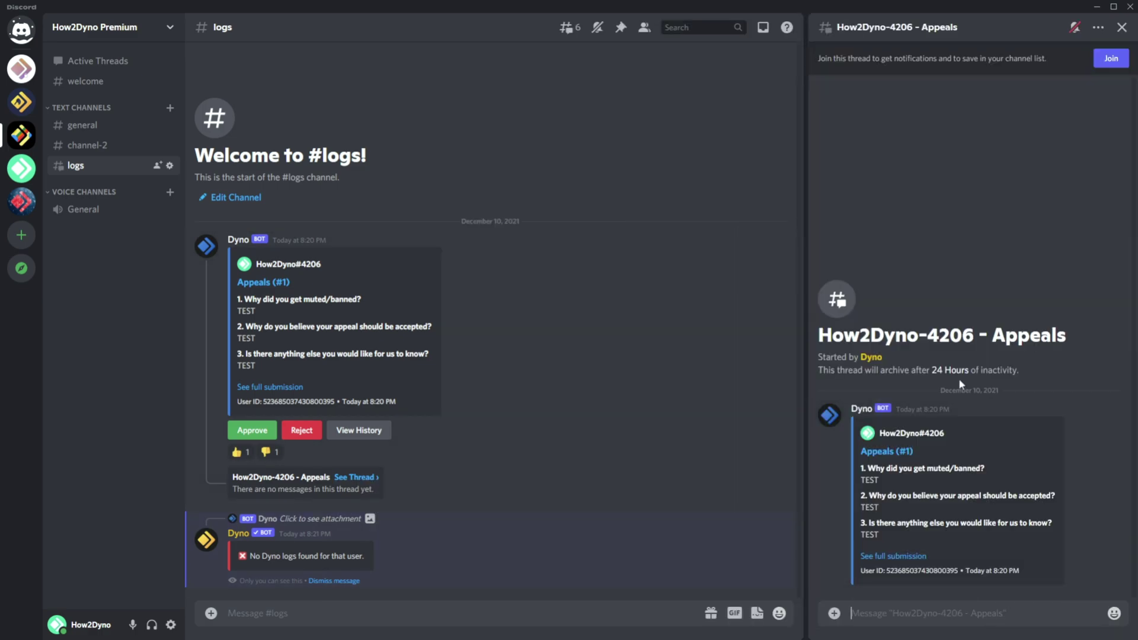
pyautogui.press('Escape')
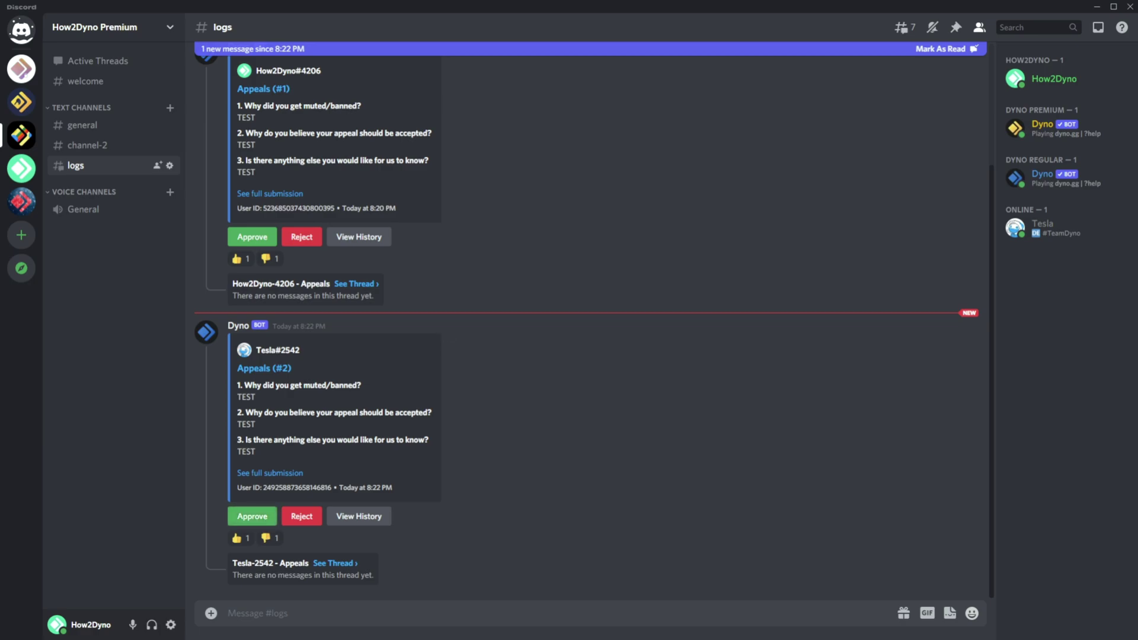
# Step: Confirm in the member list that the second appellant holds the Muted role
pyautogui.click(1093, 230)
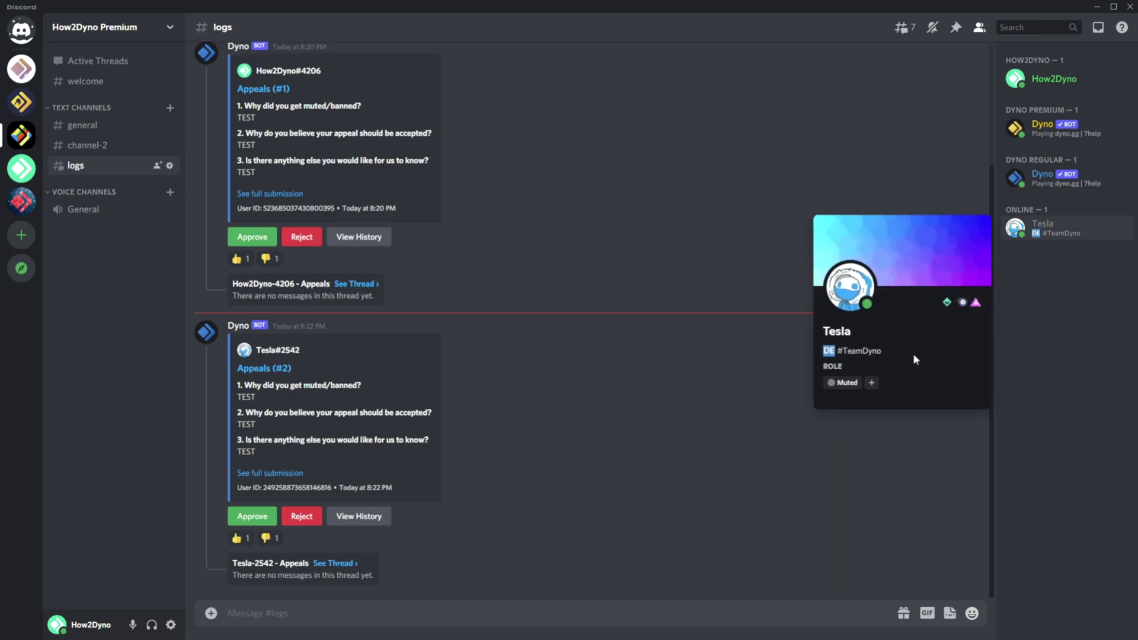
pyautogui.press('Escape')
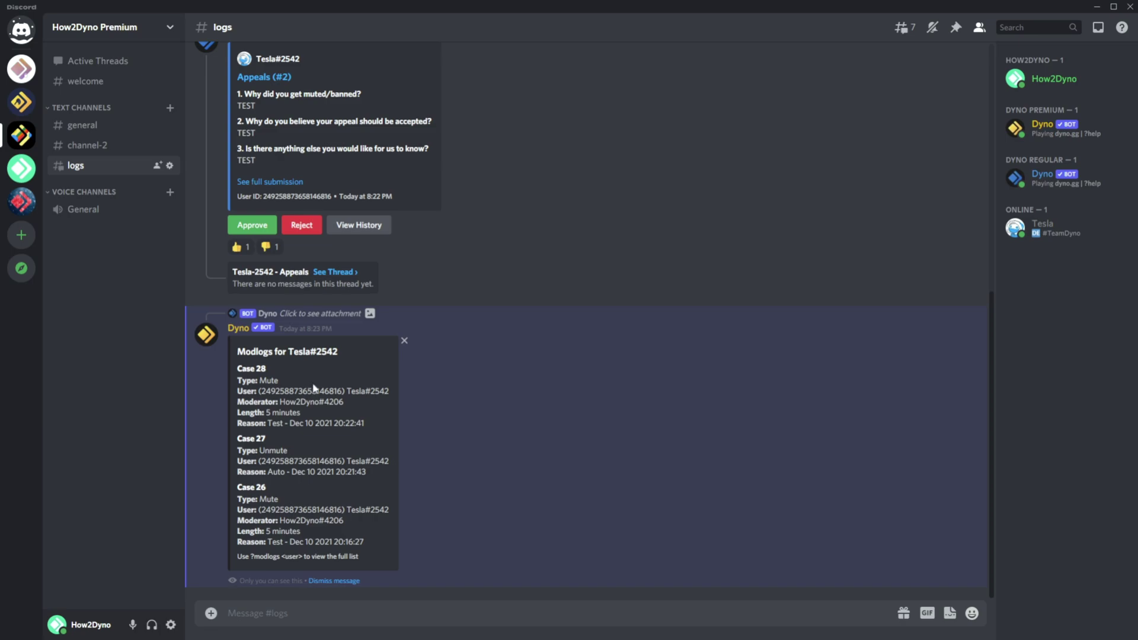
pyautogui.scroll(3, 314, 388)
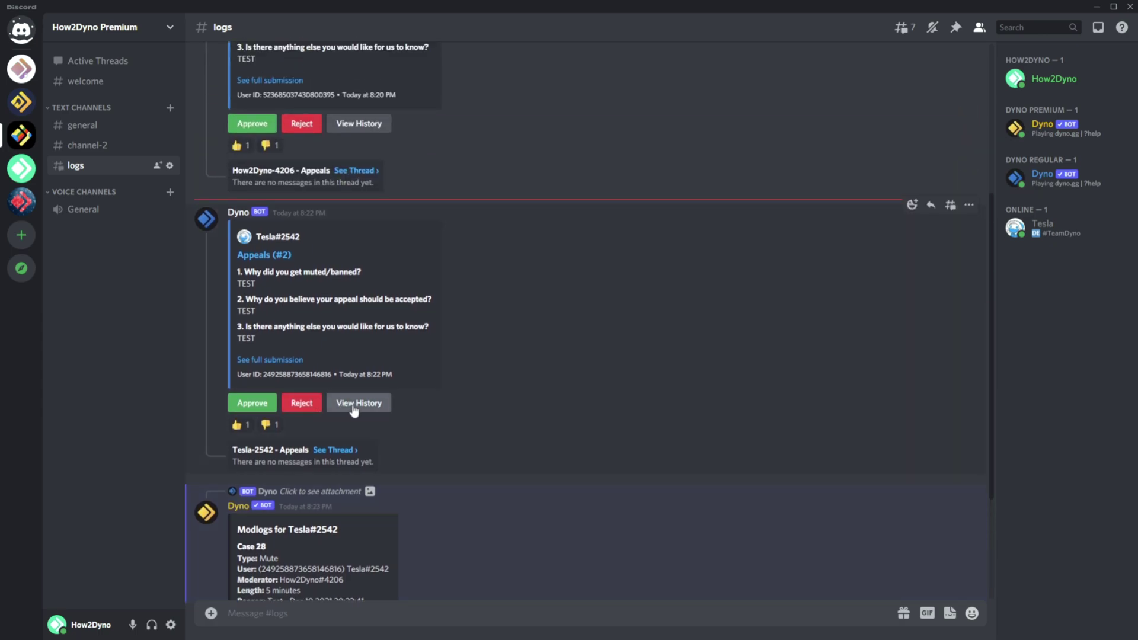
# Step: Approve Appeals (#2) and verify the submitter no longer has the Muted role
pyautogui.click(249, 405)
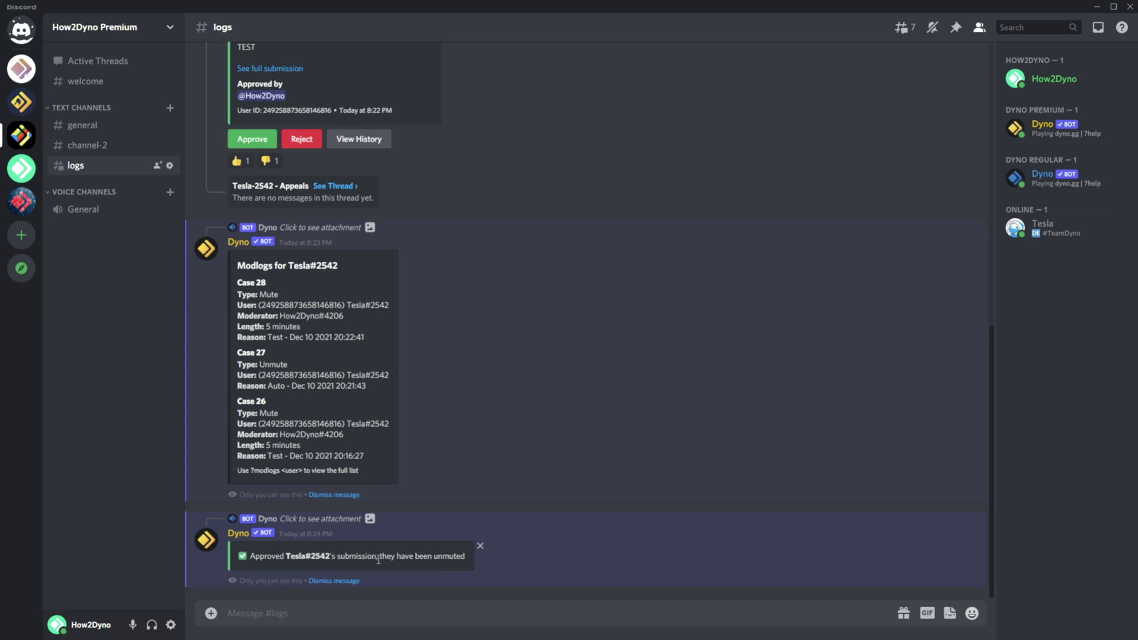
pyautogui.click(1060, 237)
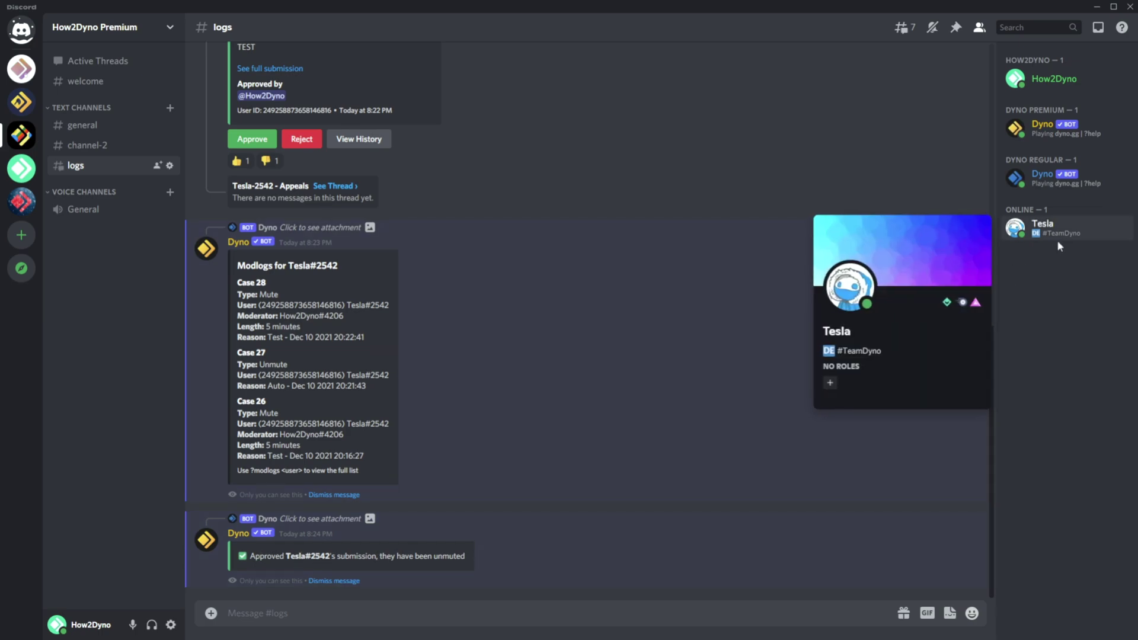
pyautogui.click(658, 376)
pyautogui.scroll(4, 661, 378)
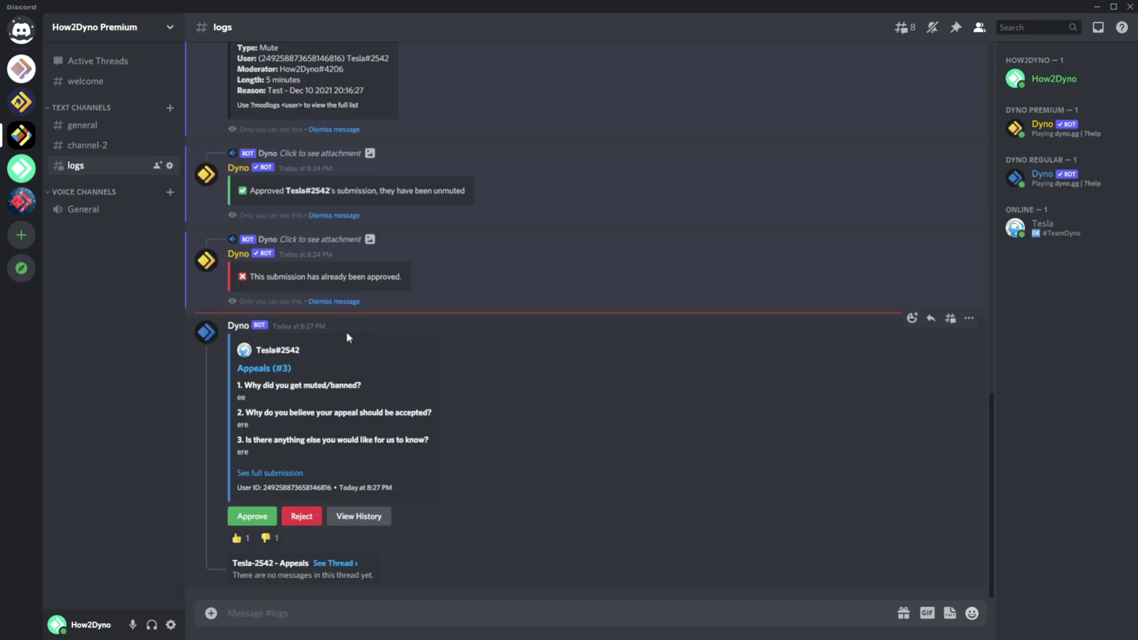
# Step: Reject Appeals (#3) and check Dyno's rejection confirmation in #logs
pyautogui.click(305, 511)
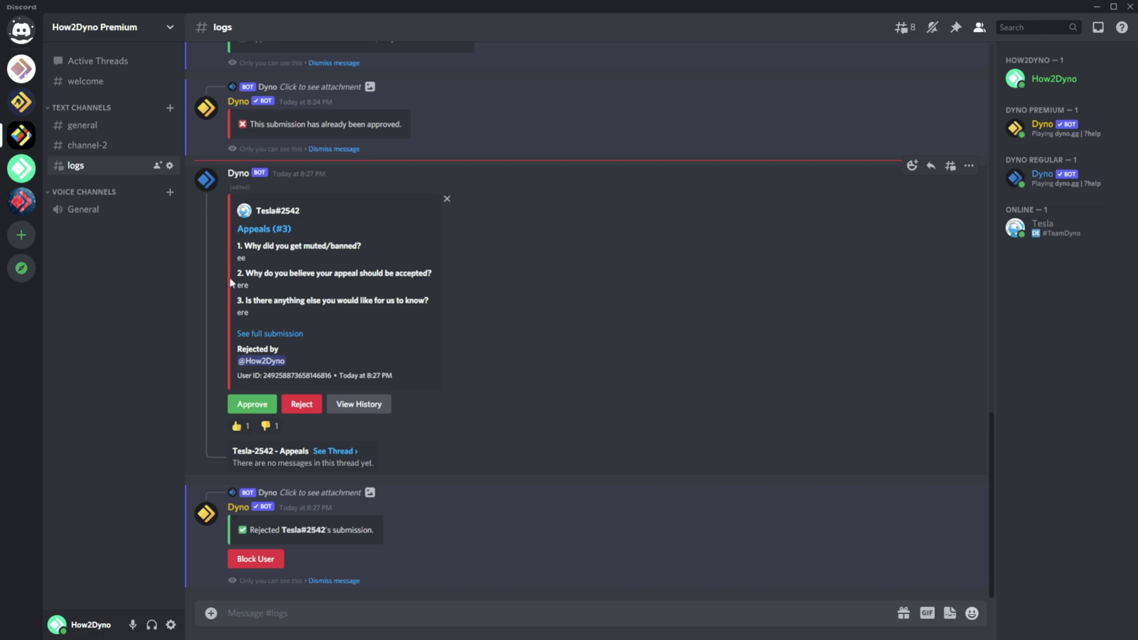
pyautogui.scroll(10, 231, 283)
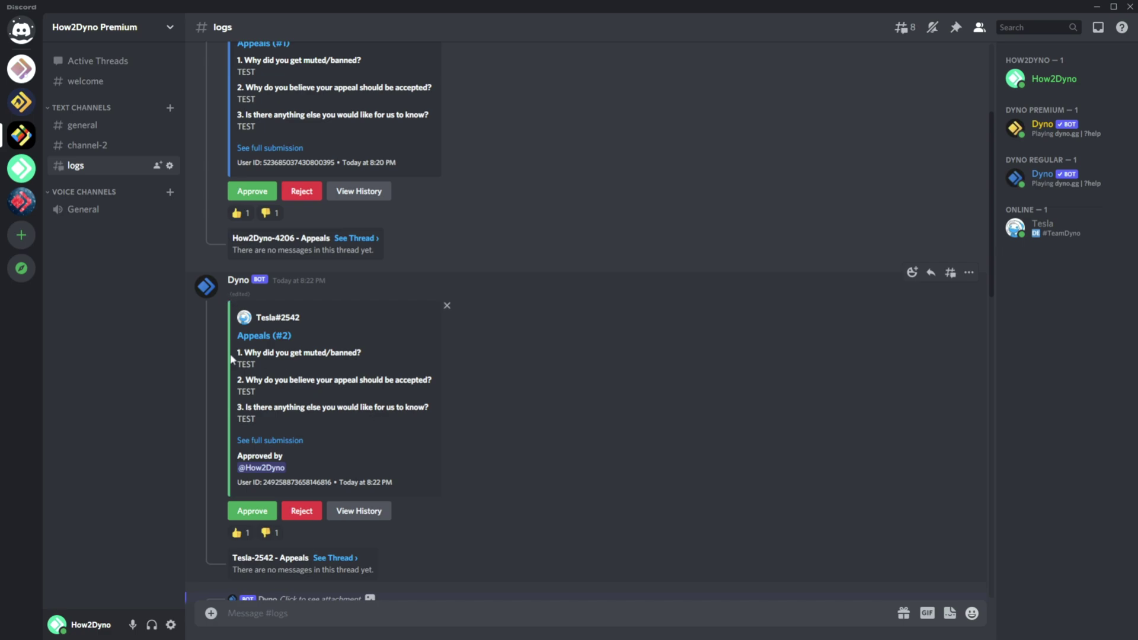
pyautogui.scroll(5, 231, 353)
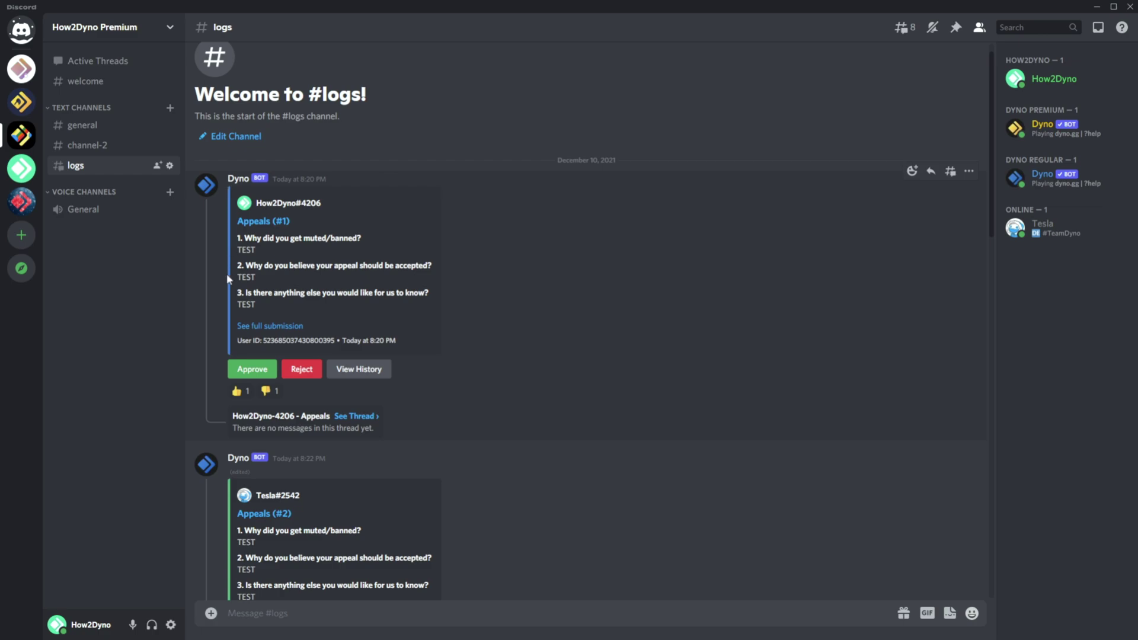
pyautogui.scroll(-4, 346, 374)
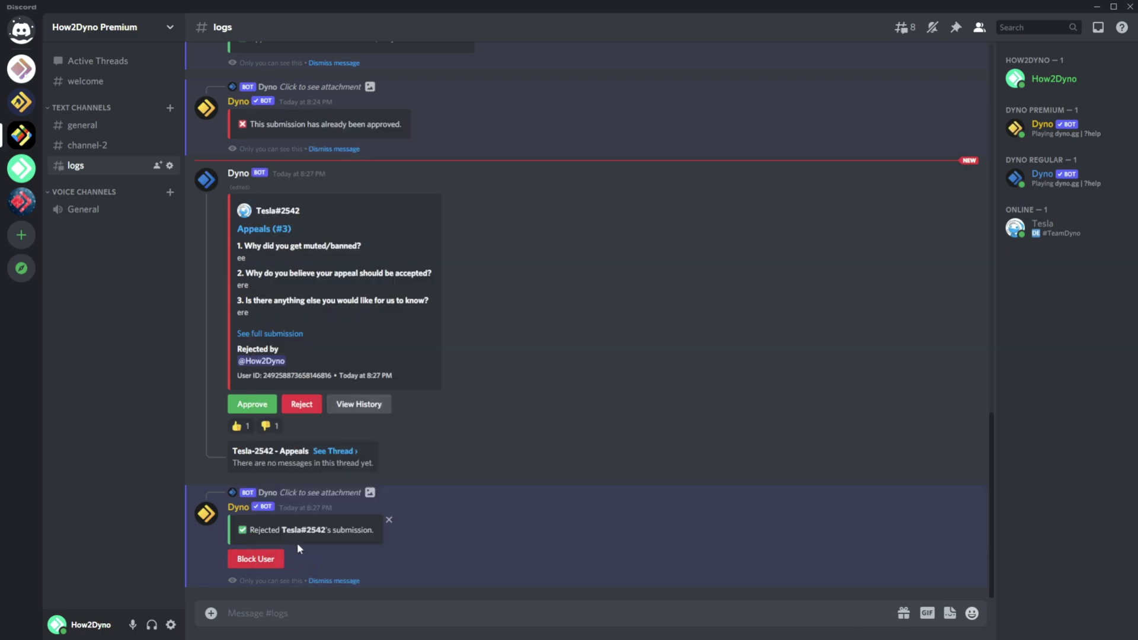
# Step: Block the rejected submitter and bring up the dashboard's Appeals submissions list
pyautogui.click(247, 561)
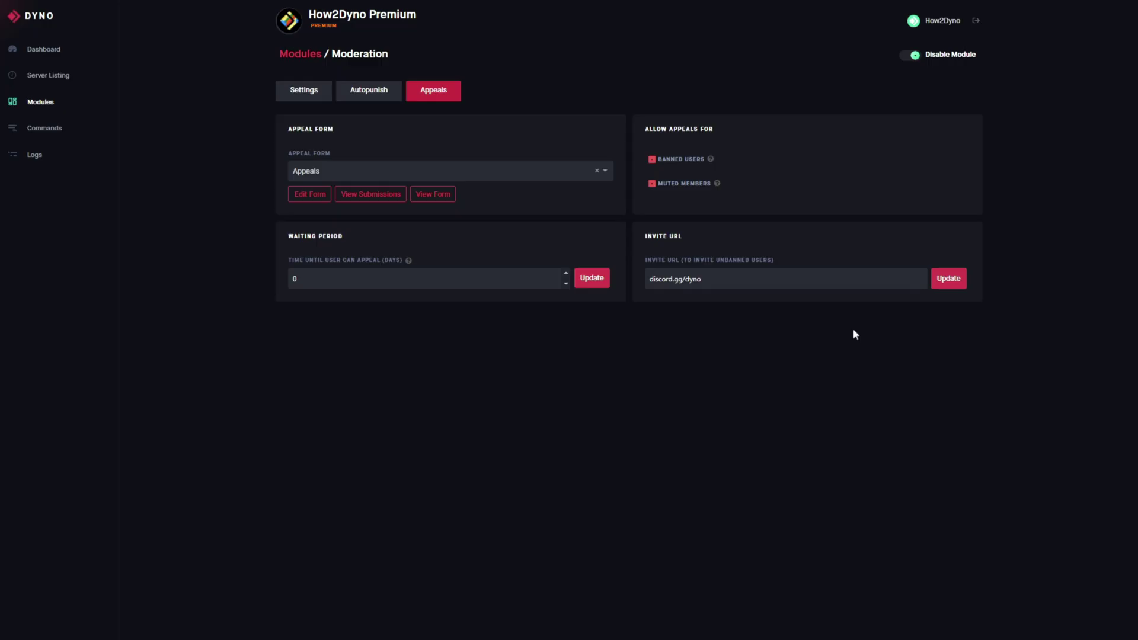
pyautogui.click(358, 198)
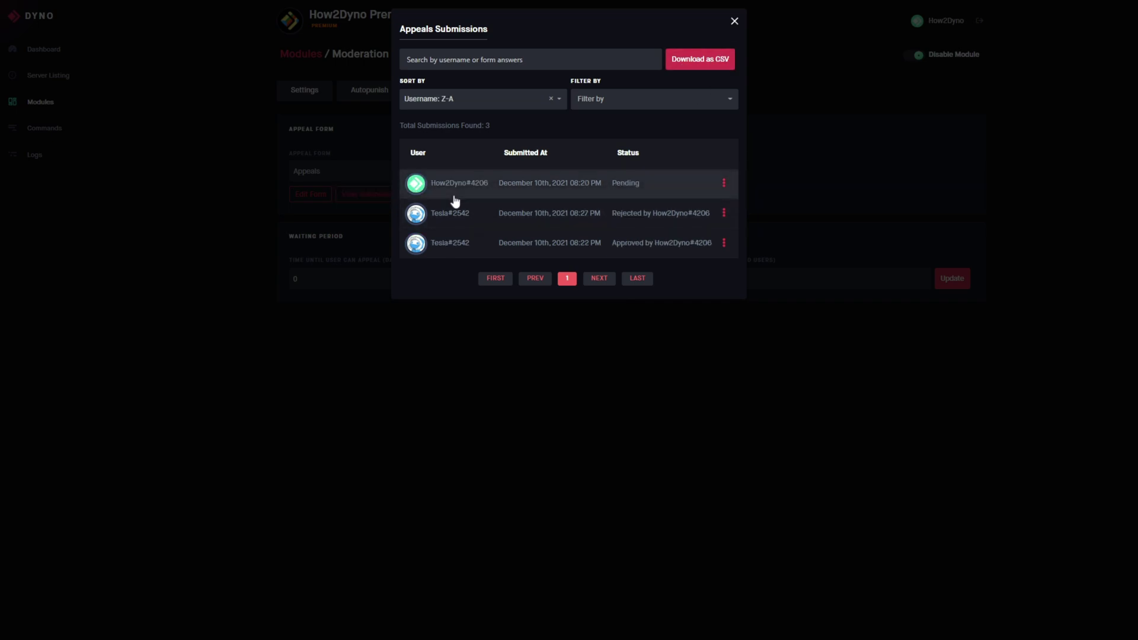
# Step: In the rejected submission, try Approve (Unmute), unblock the submitter, and close the Form Submission view
pyautogui.click(455, 215)
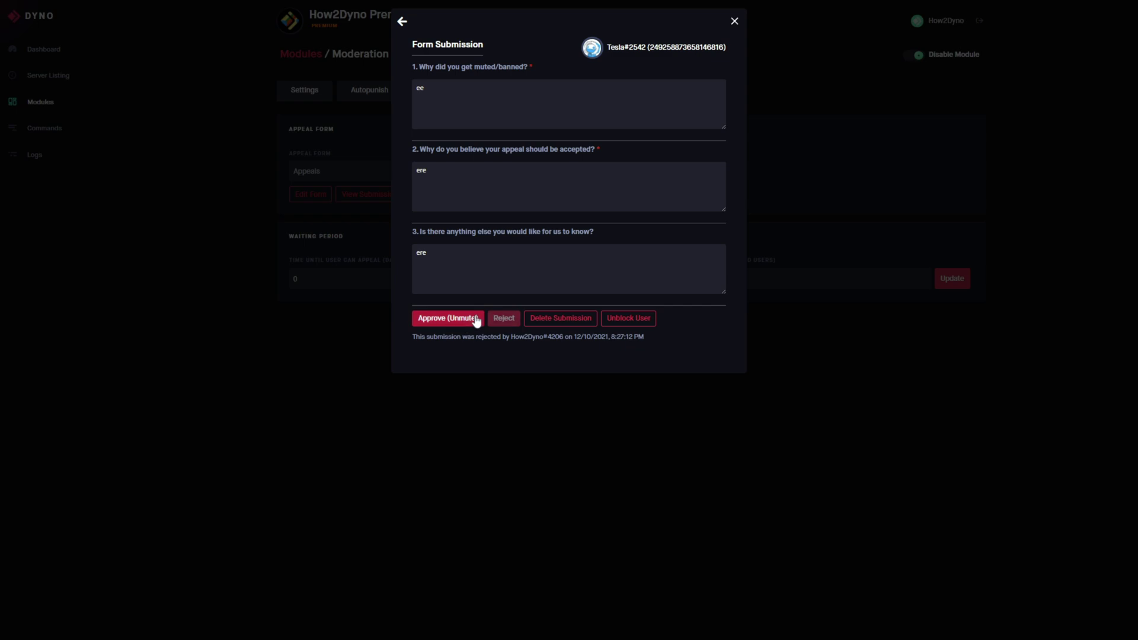
pyautogui.click(449, 321)
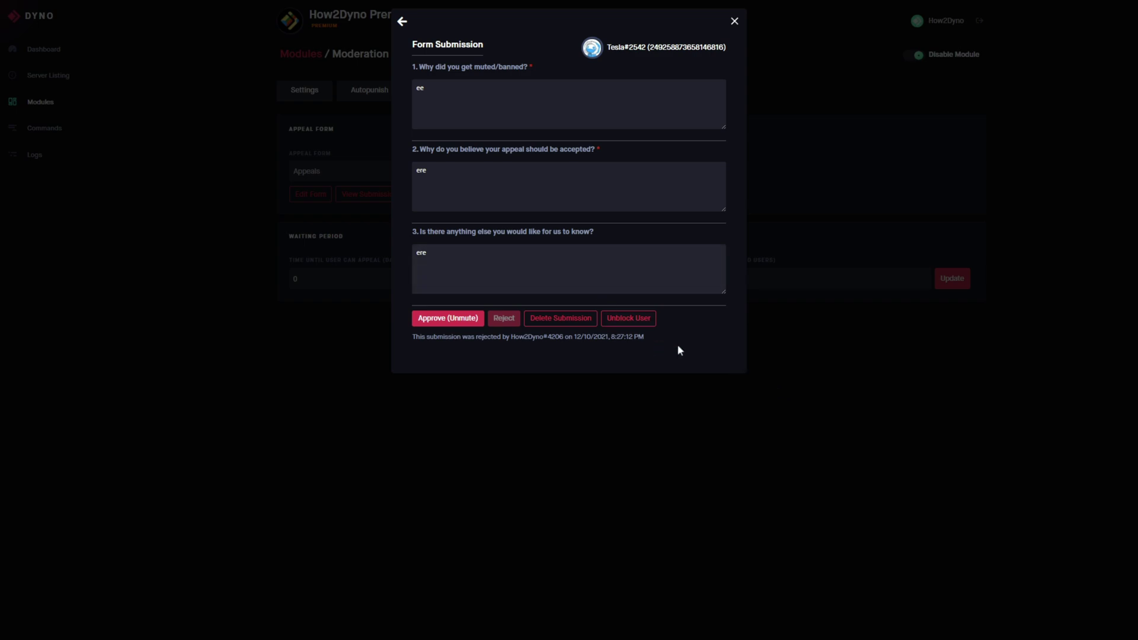
pyautogui.click(630, 319)
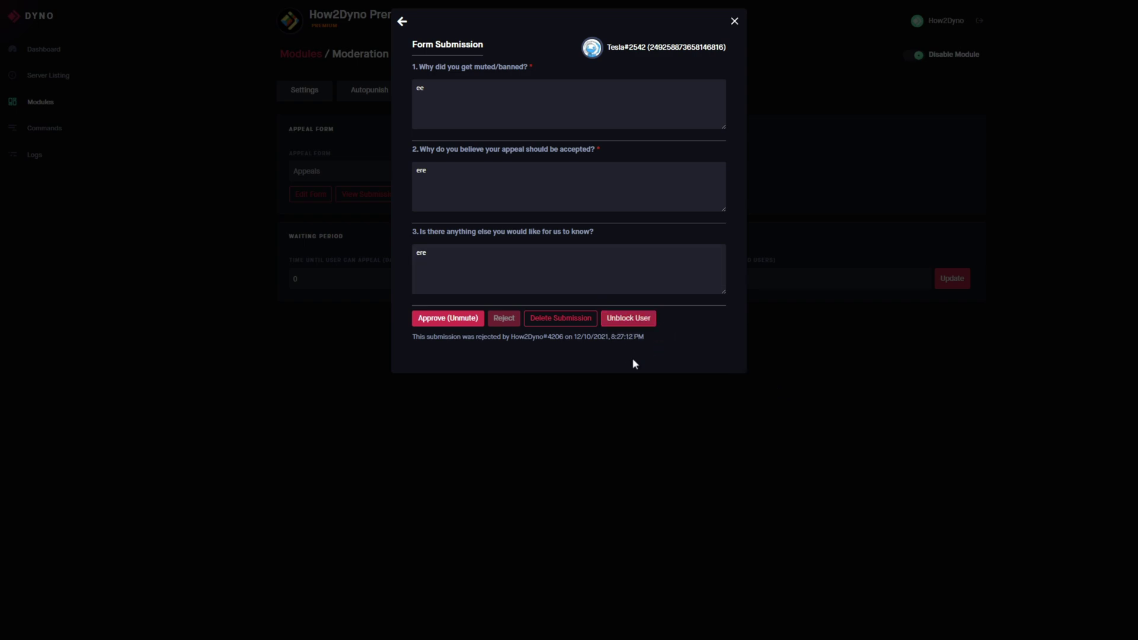
pyautogui.click(721, 382)
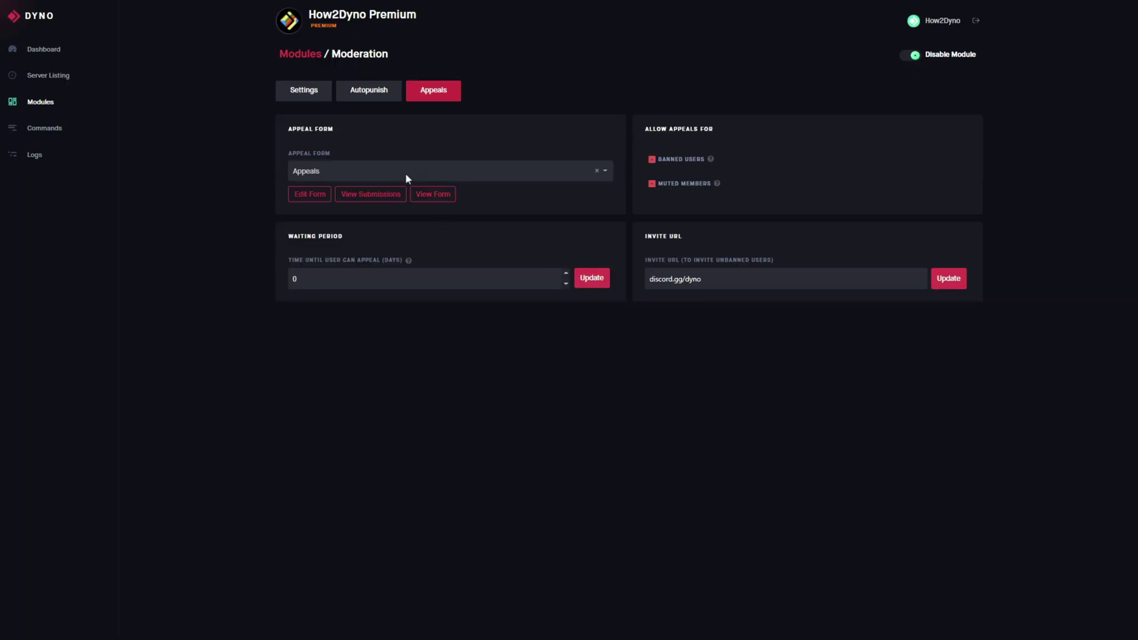
pyautogui.click(372, 194)
pyautogui.click(559, 182)
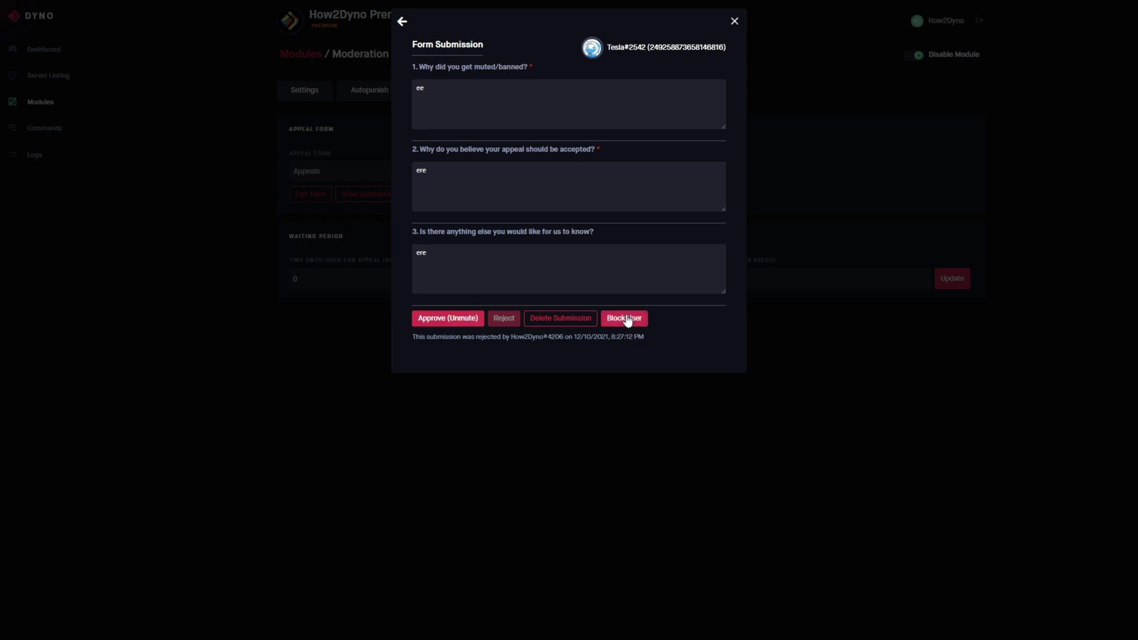
pyautogui.click(400, 22)
pyautogui.click(723, 183)
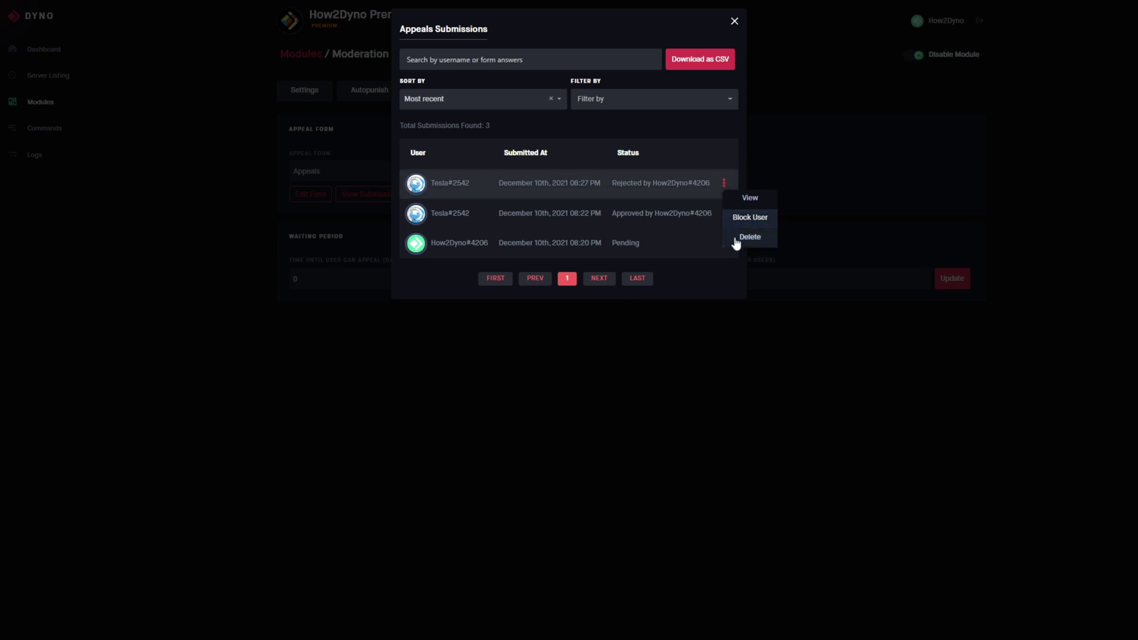
pyautogui.click(749, 197)
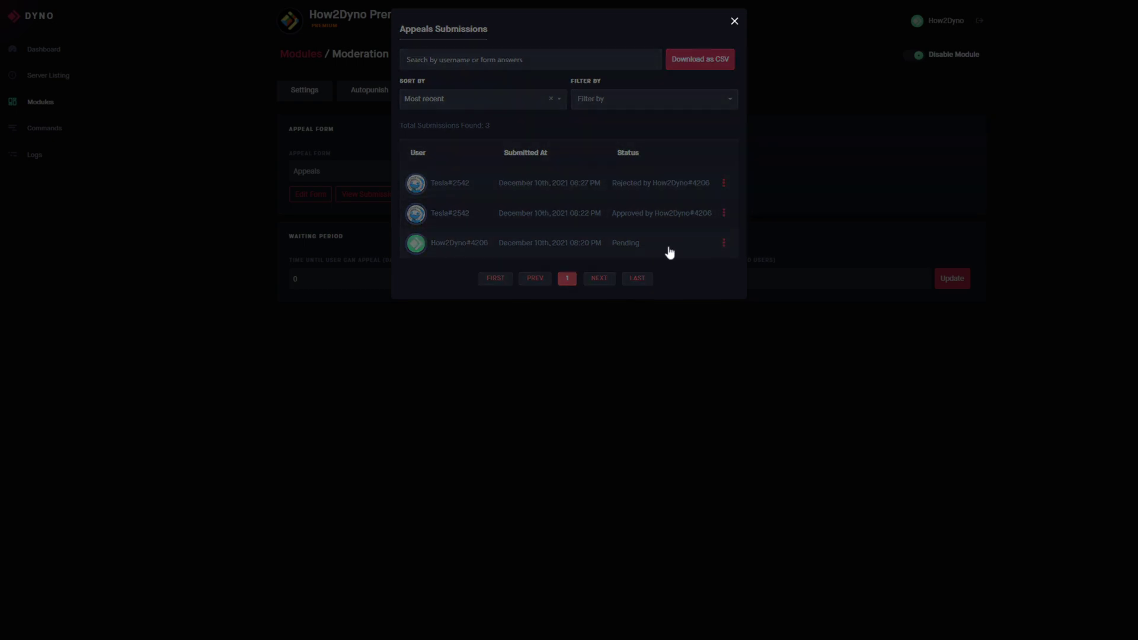
pyautogui.click(401, 22)
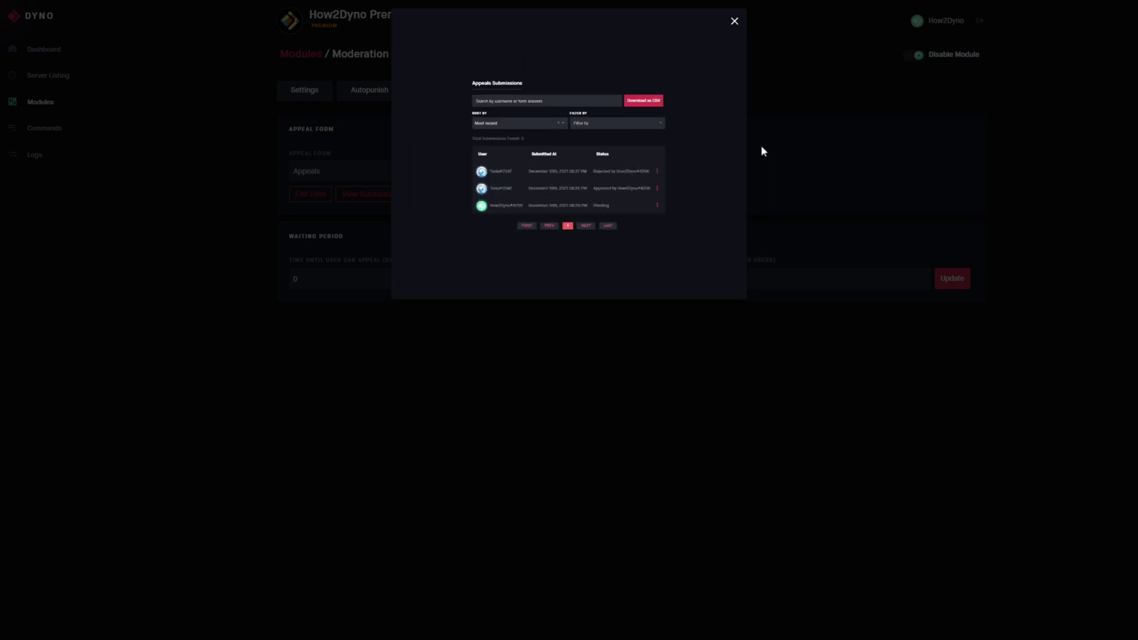
pyautogui.click(725, 185)
pyautogui.click(539, 189)
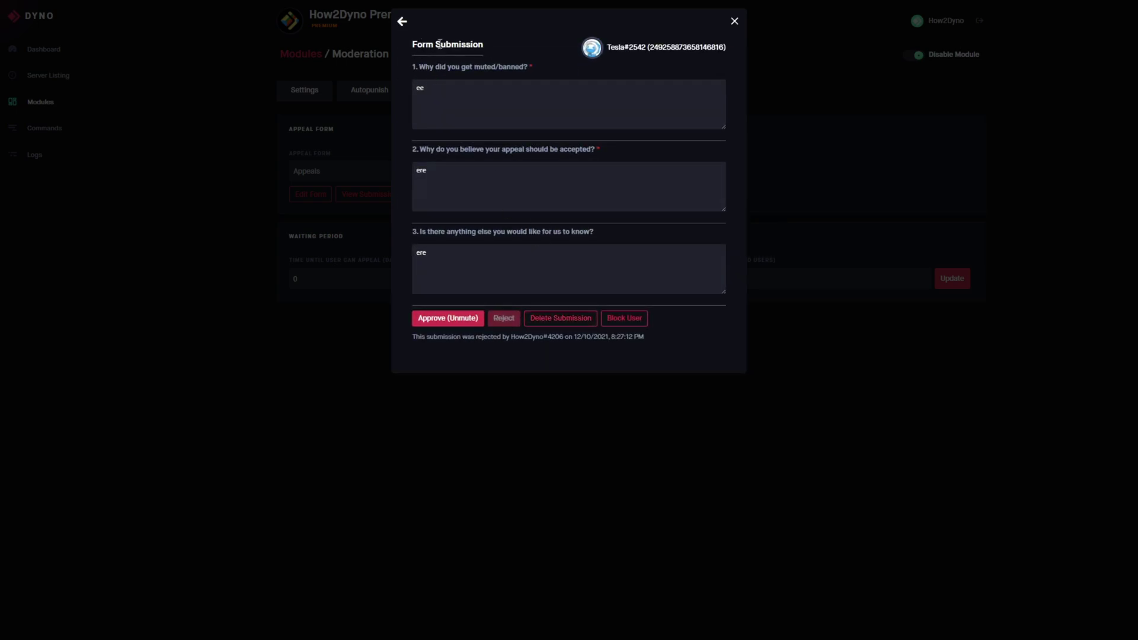
pyautogui.click(402, 21)
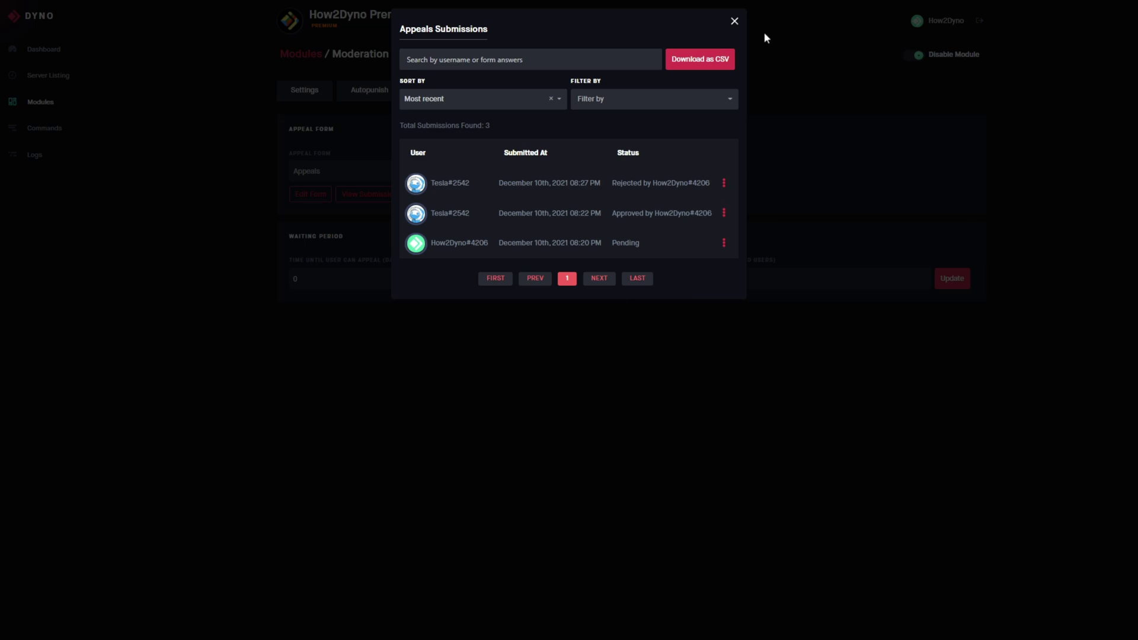
pyautogui.click(734, 22)
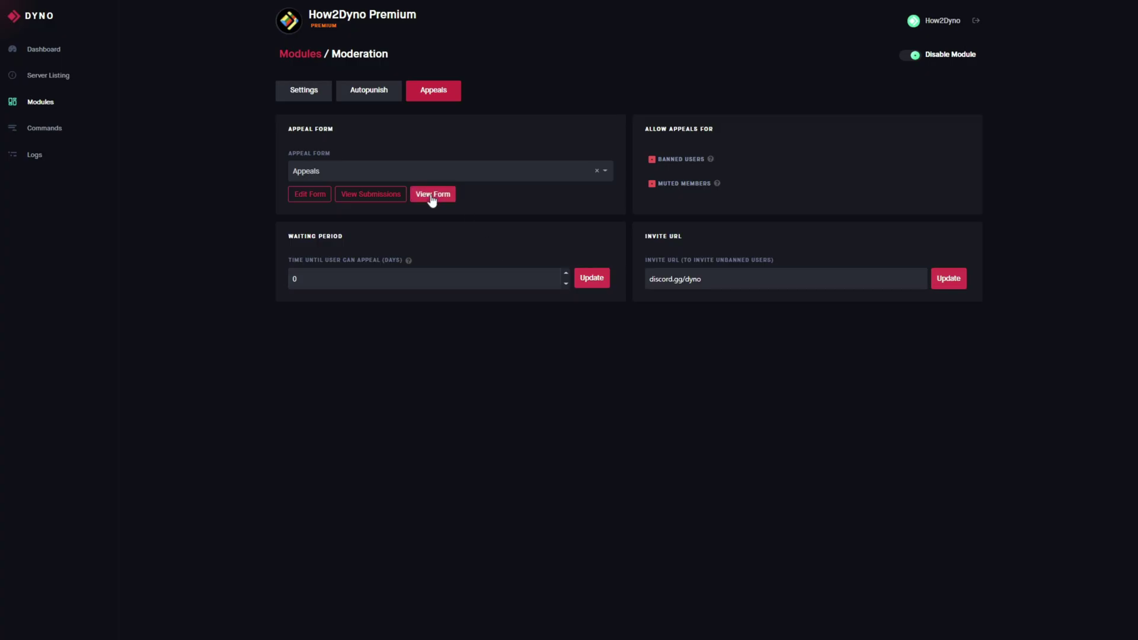